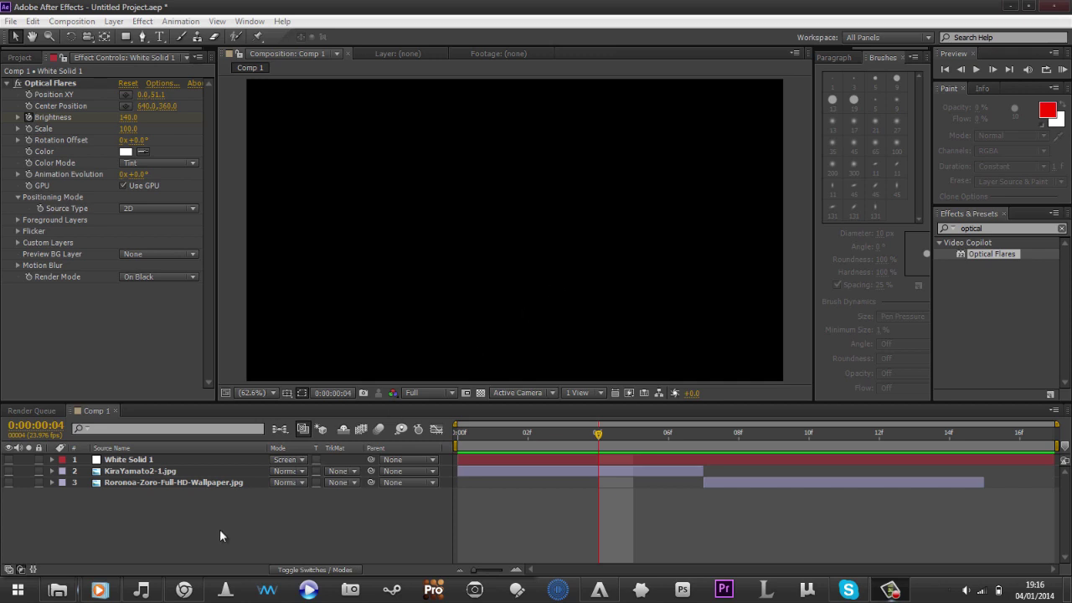
Add a new white solid to Comp 1 and apply the Optical Flares effect to it.
left_click_drag(228, 529, 173, 523)
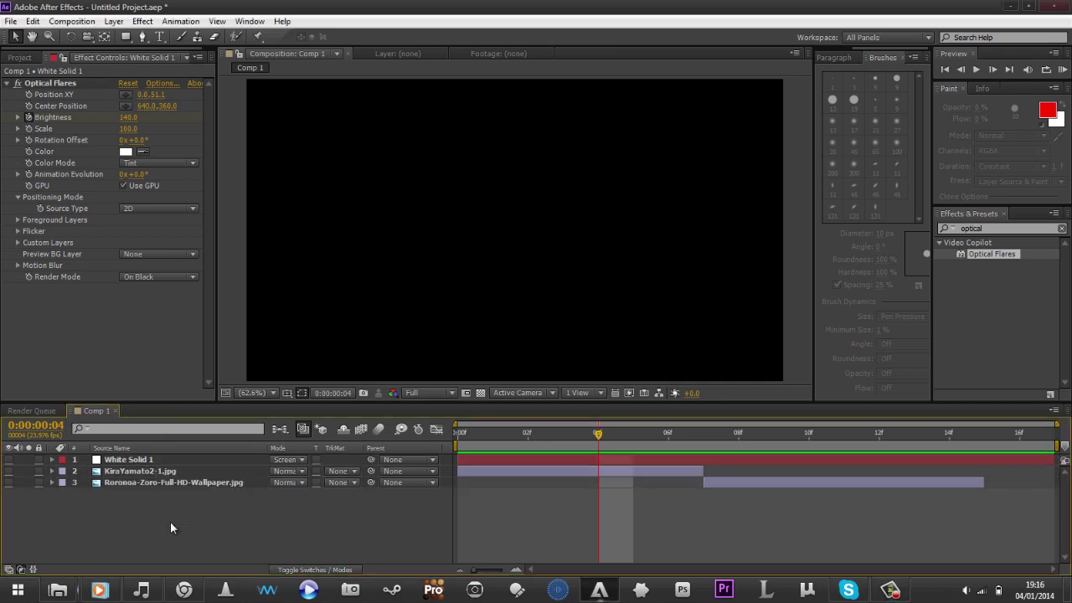
left_click(66, 295)
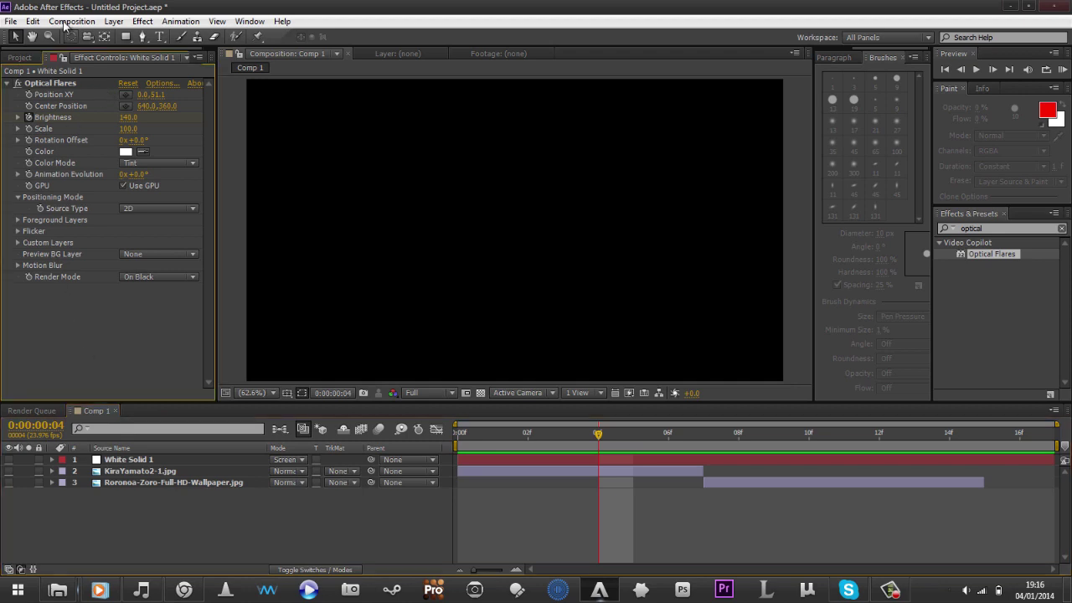
left_click(8, 84)
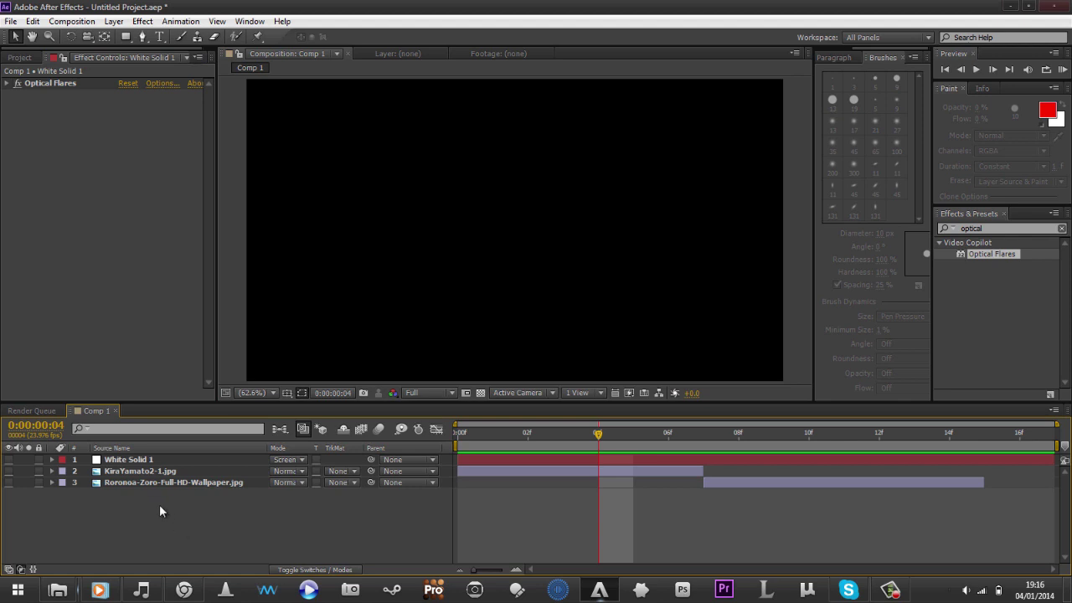
key("ctrl+y")
key("Return")
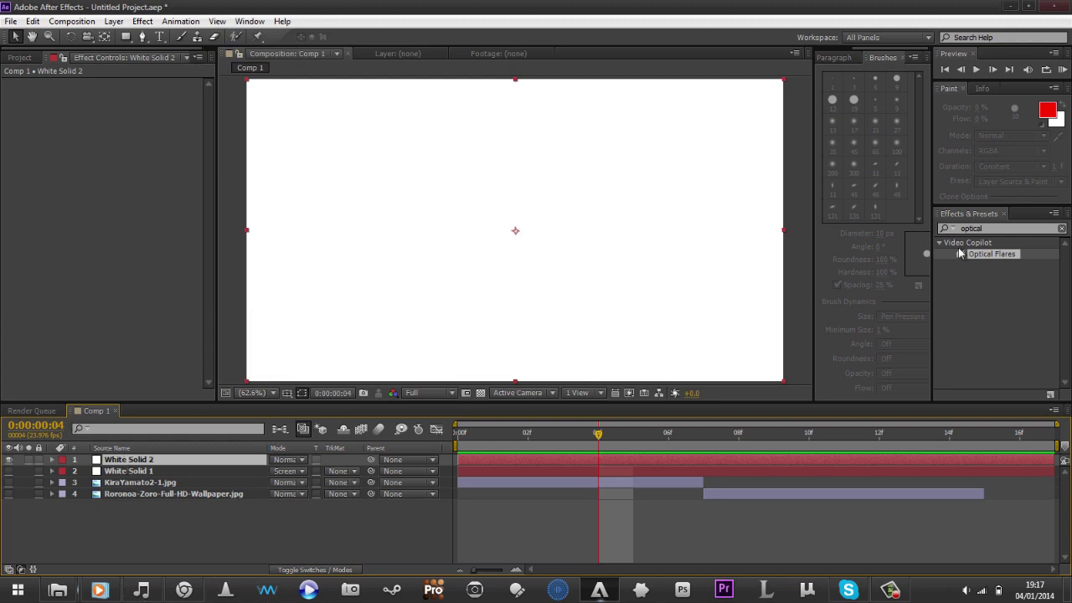
left_click_drag(1004, 257, 197, 462)
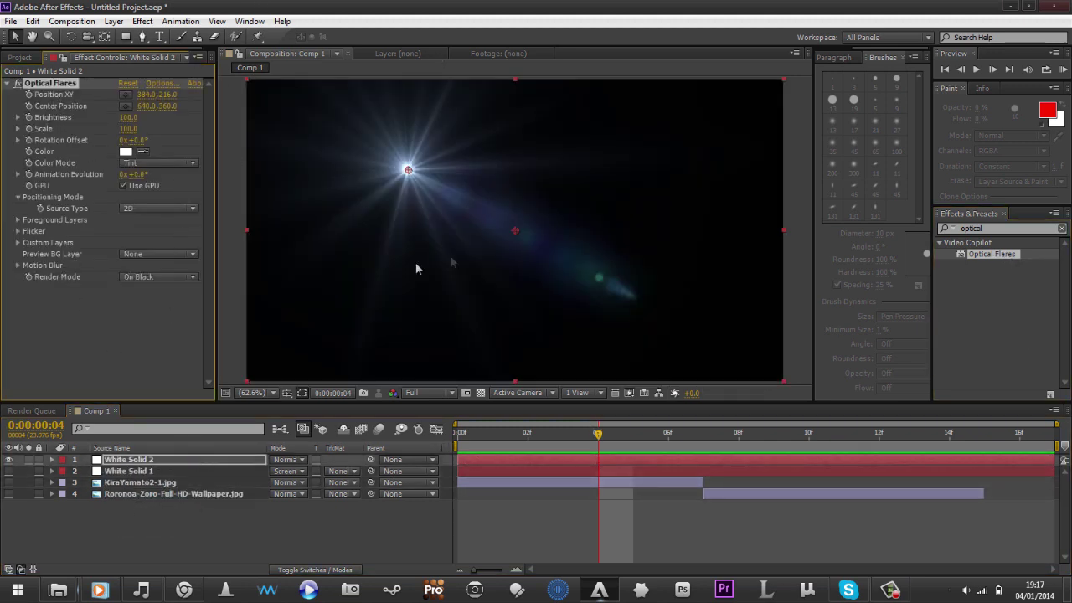
Reposition the flare near the upper-left corner of the composition, at about 98, 123.
left_click_drag(408, 172, 333, 329)
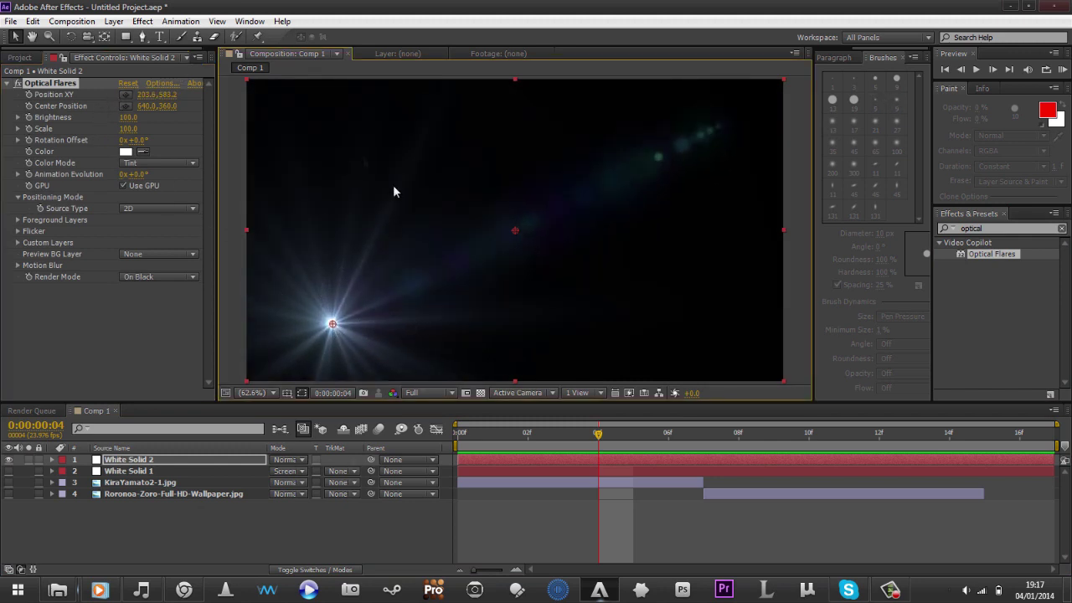
left_click_drag(332, 324, 310, 129)
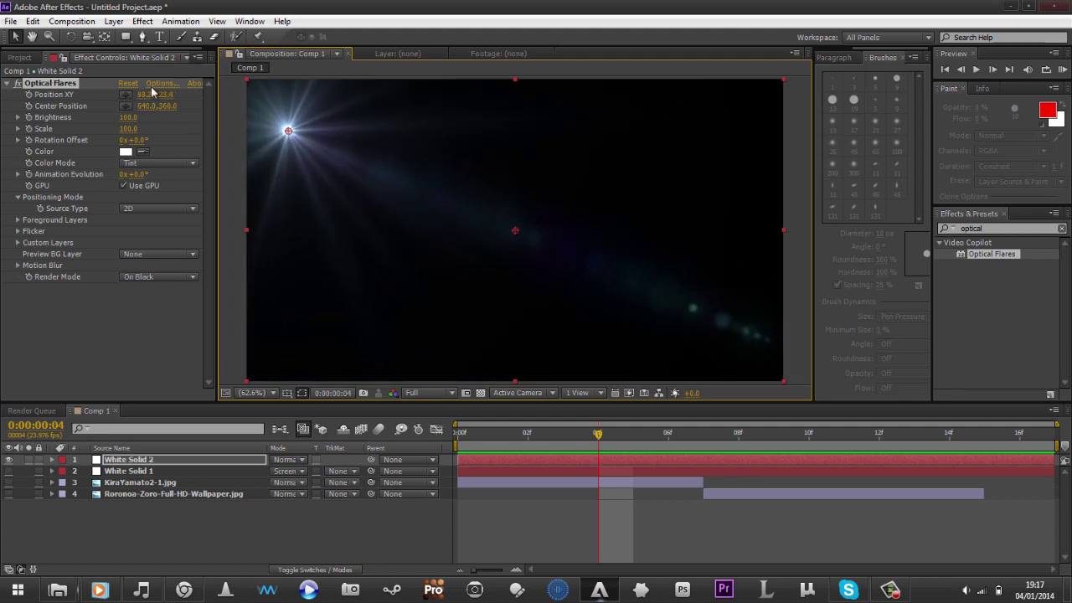
Open the Optical Flares options and load the Stretch Flare preset from the Pro Presets 2 folder.
left_click(152, 86)
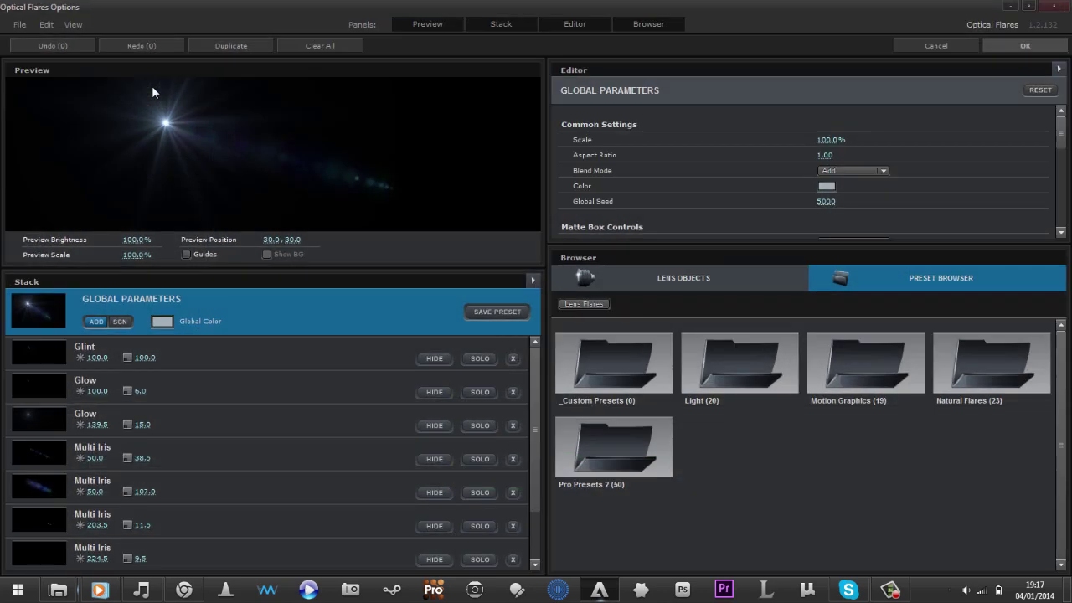
left_click(617, 456)
left_click(619, 356)
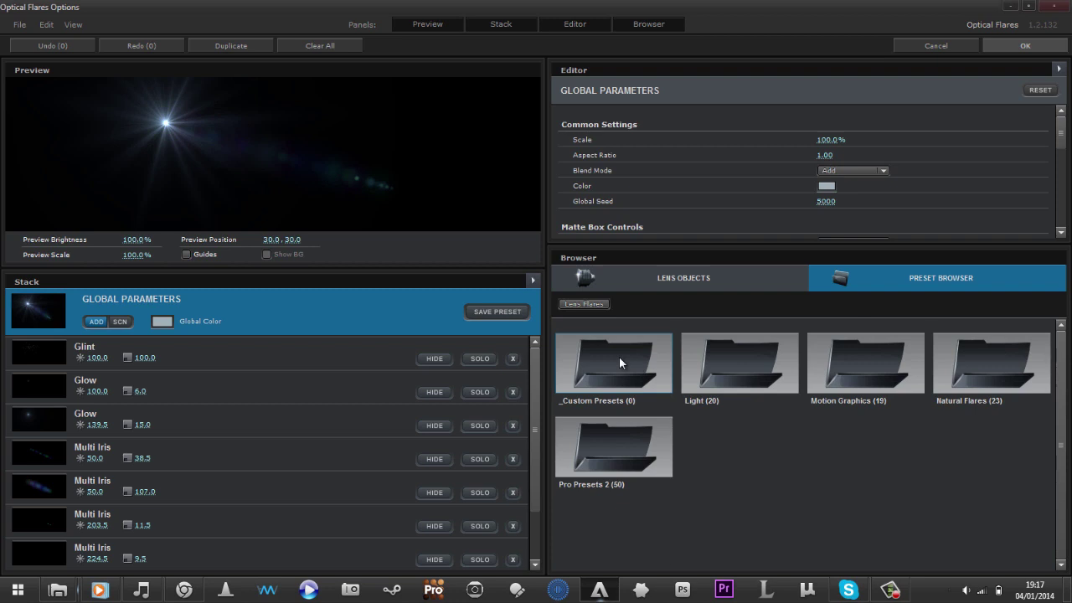
left_click(598, 456)
left_click_drag(857, 244, 843, 204)
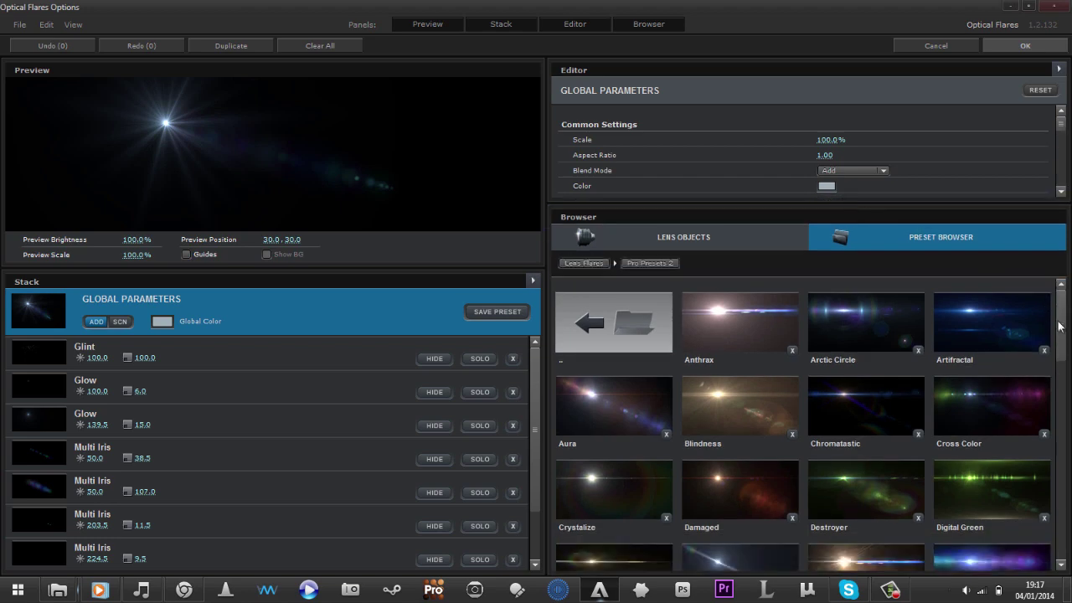
left_click_drag(1059, 326, 1058, 433)
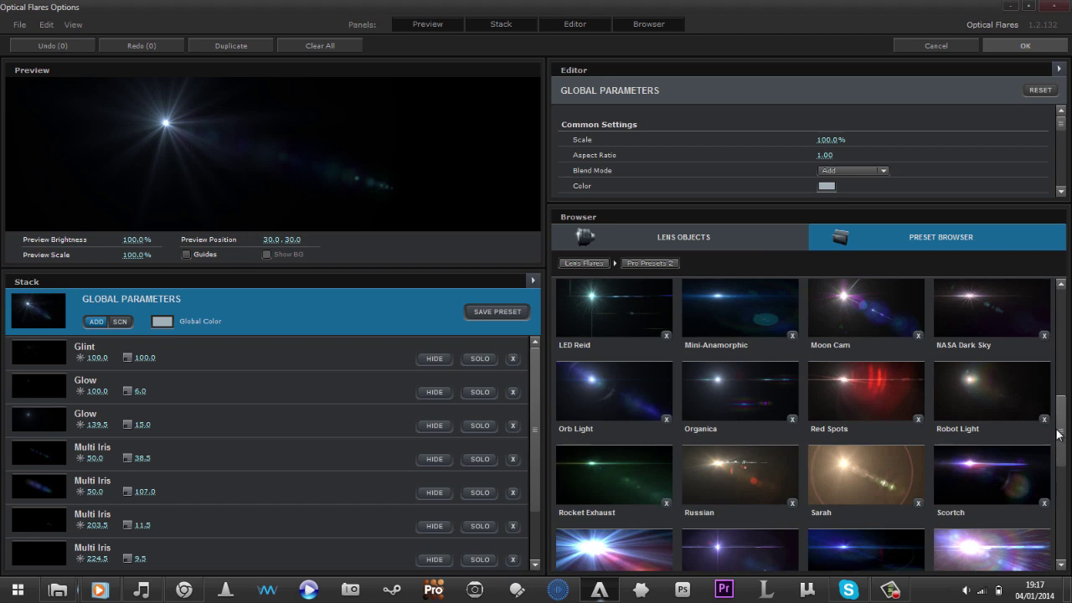
left_click_drag(1058, 433, 1067, 509)
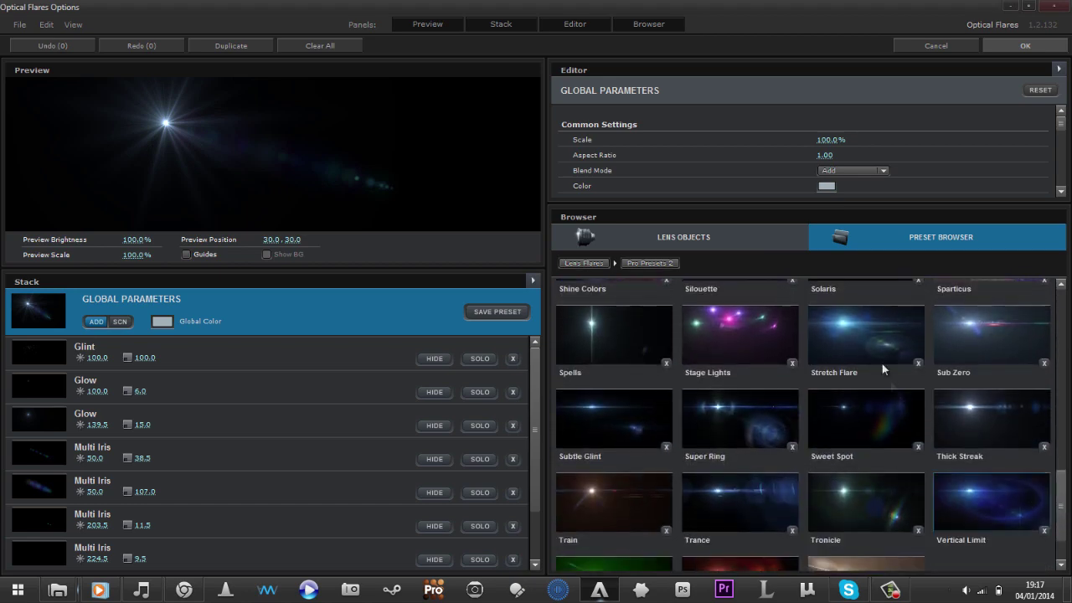
left_click(873, 335)
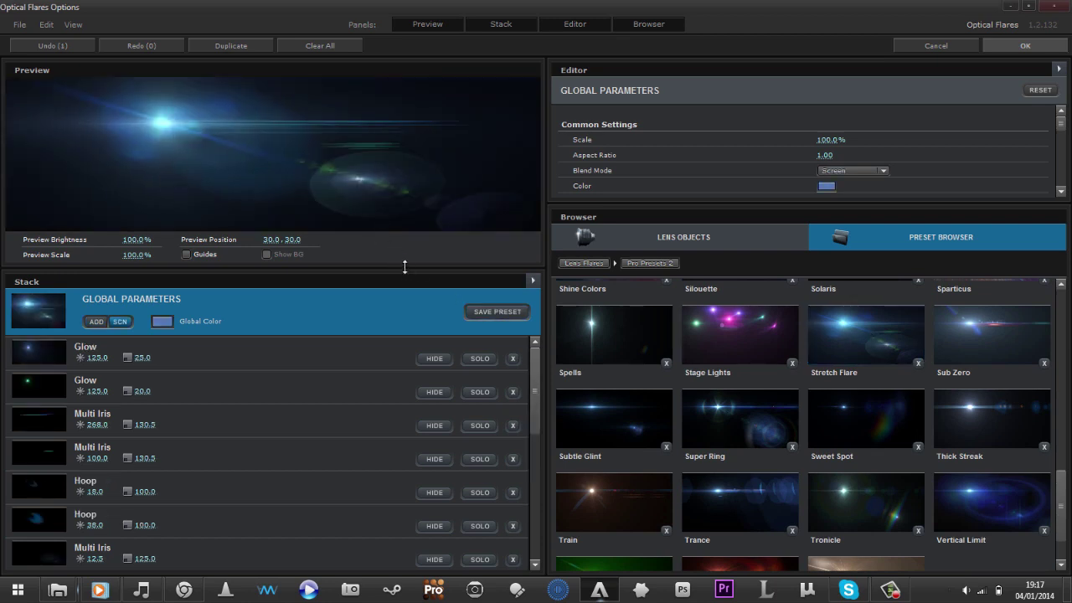
Move the flare in the enlarged preview to about 86.4, 75.0 and review the lens objects in the stack.
left_click_drag(404, 268, 406, 277)
left_click_drag(371, 232, 463, 201)
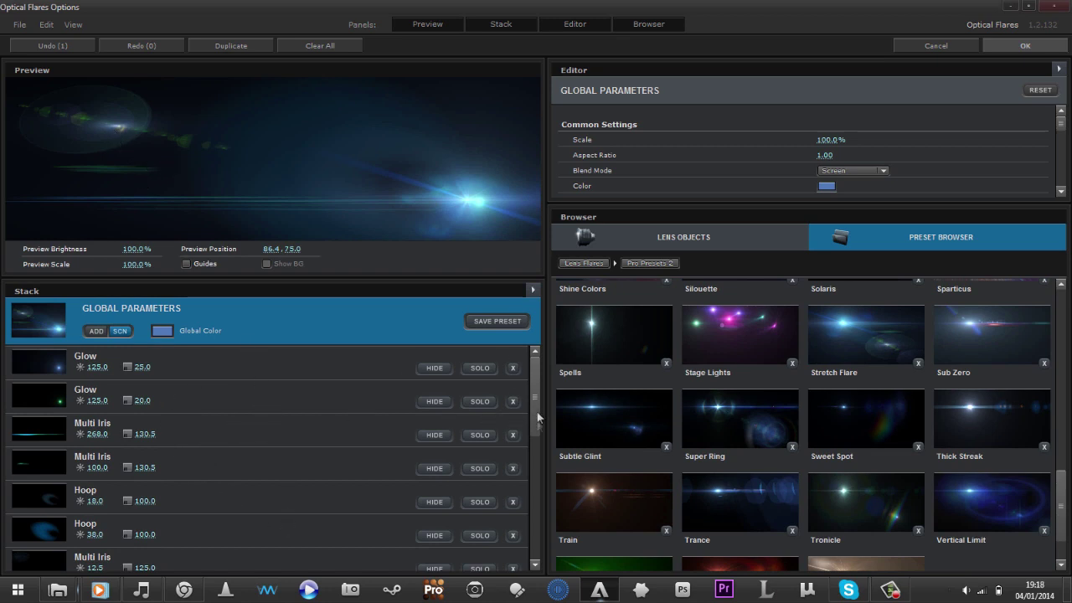
scroll(536, 419, "down", 3)
scroll(531, 431, "up", 3)
scroll(536, 502, "down", 5)
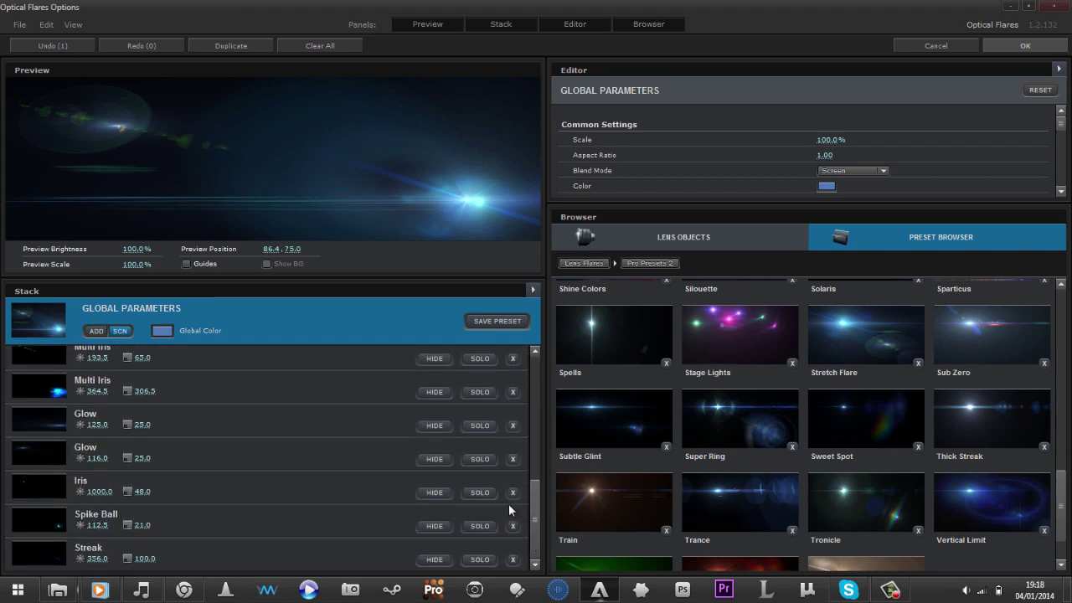
scroll(513, 441, "up", 4)
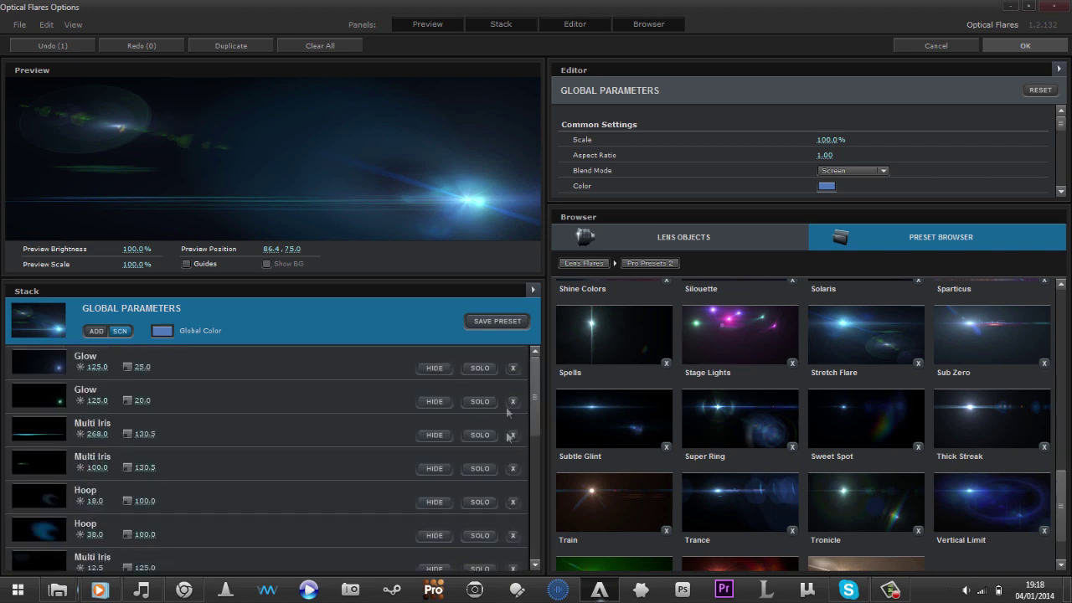
Delete the first two Multi Iris objects and the Hoop with 18.0 brightness from the stack.
left_click(513, 437)
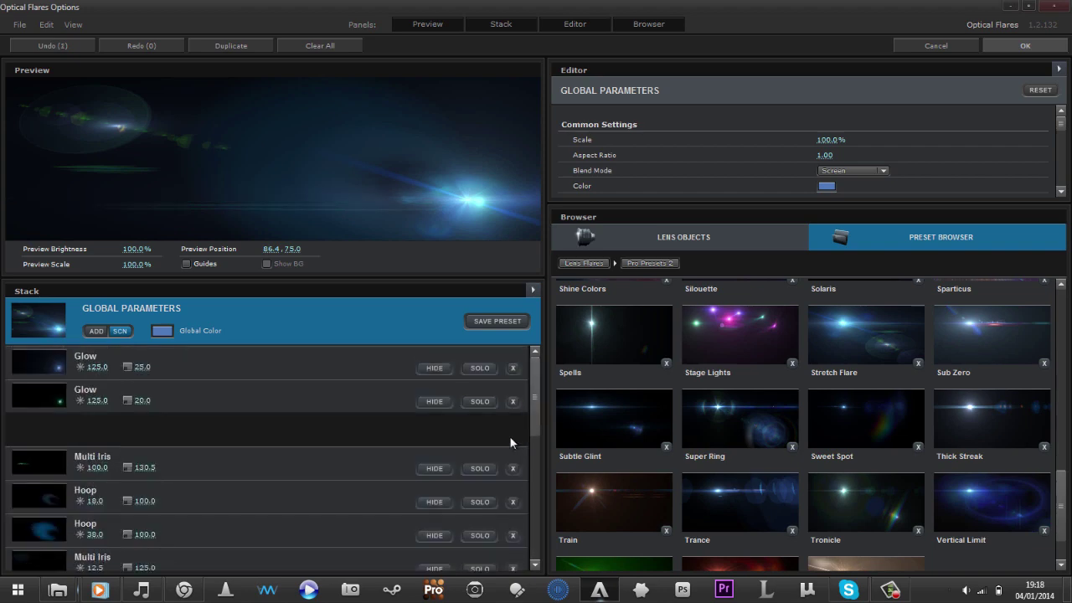
left_click(513, 437)
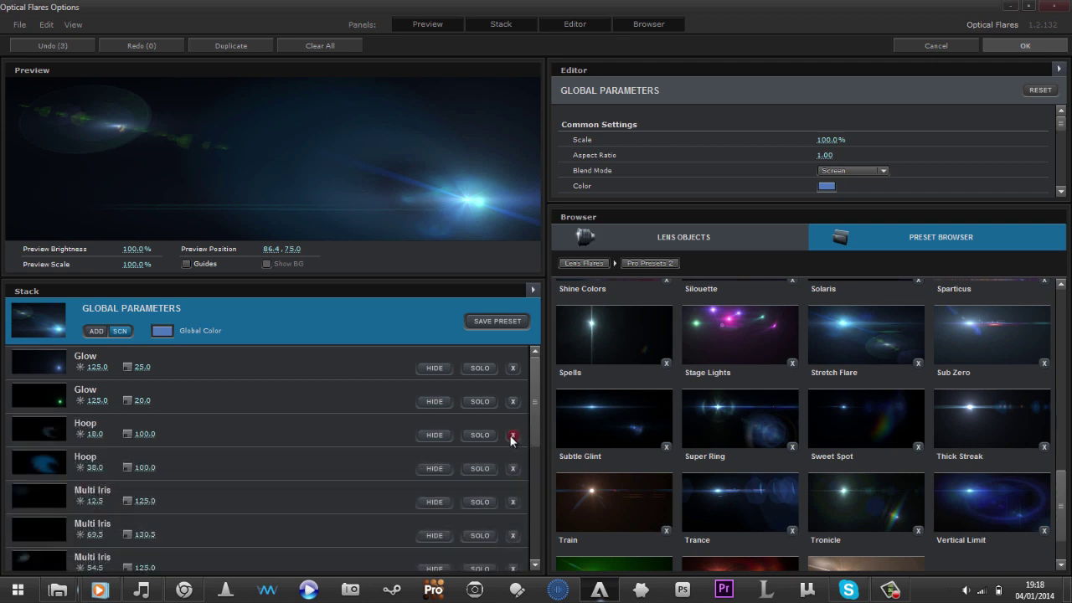
left_click(513, 437)
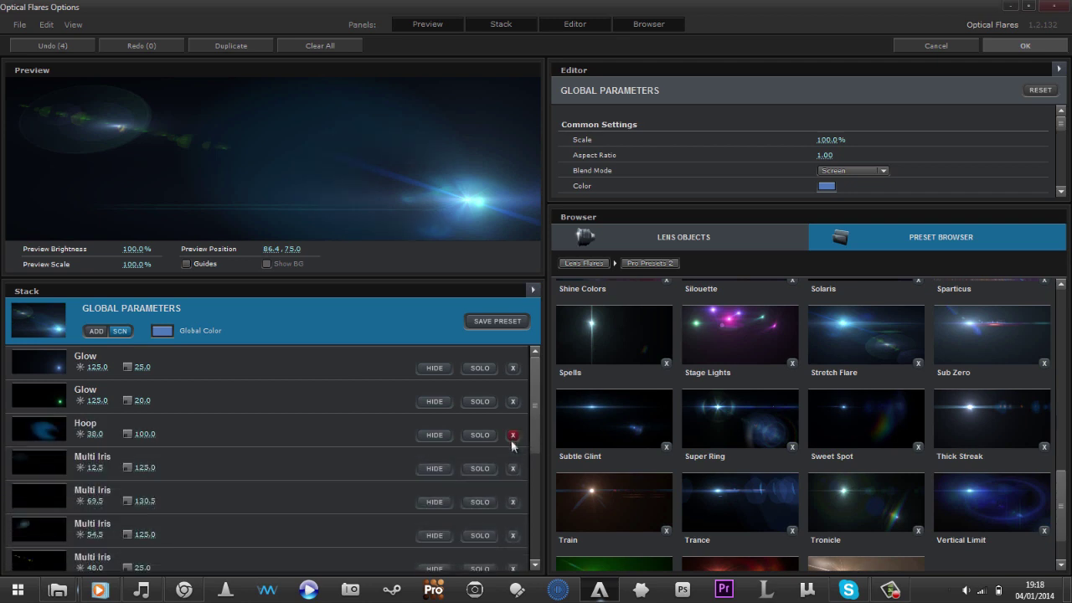
Delete all remaining Multi Iris objects below the Hoop from the stack.
left_click(513, 468)
left_click(512, 468)
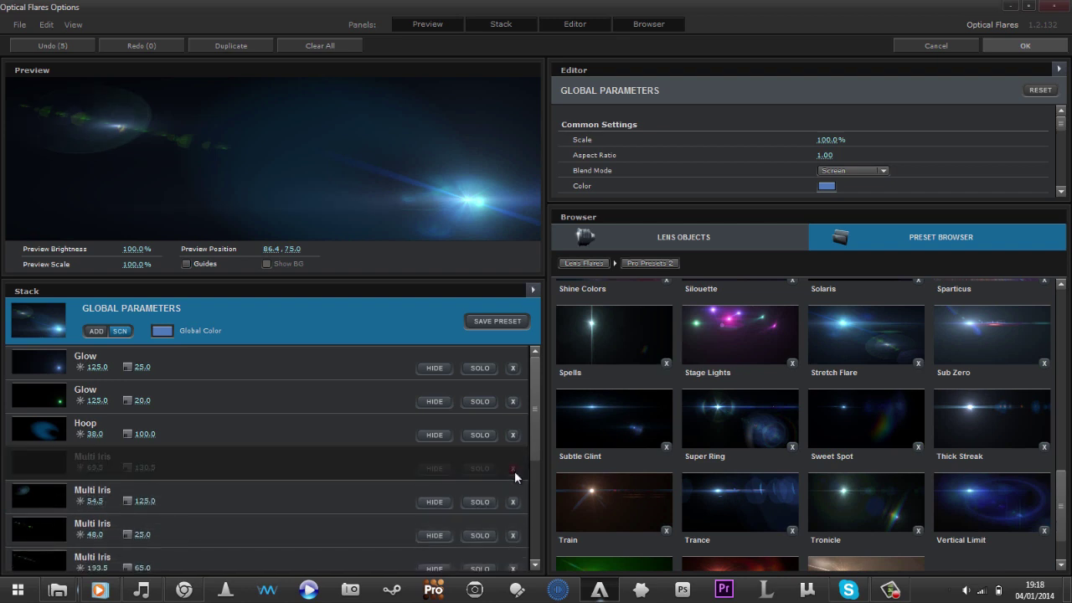
left_click(513, 468)
left_click(512, 468)
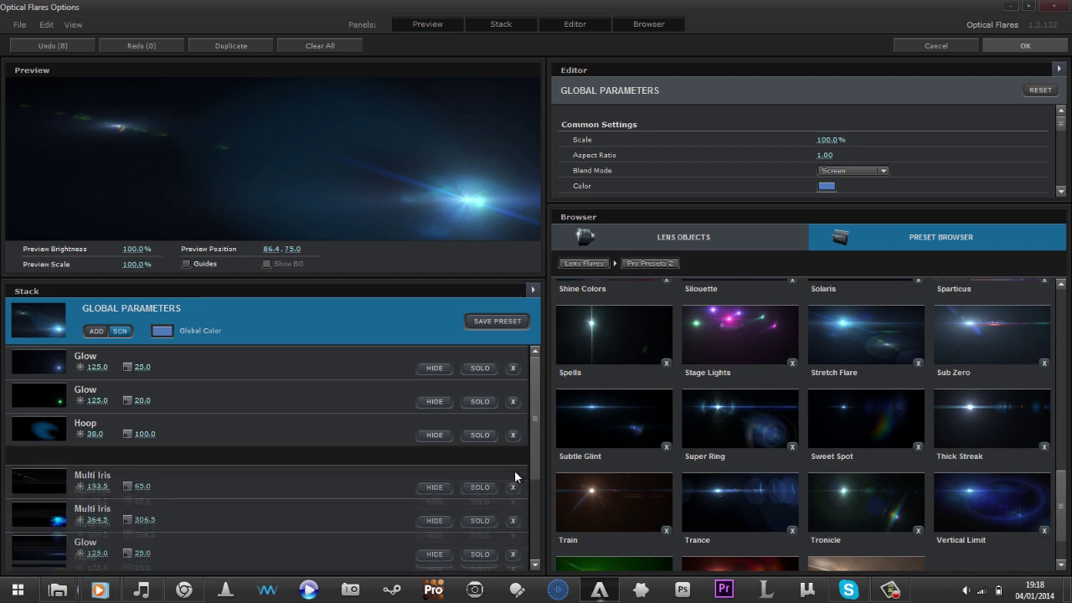
left_click(513, 468)
left_click(512, 468)
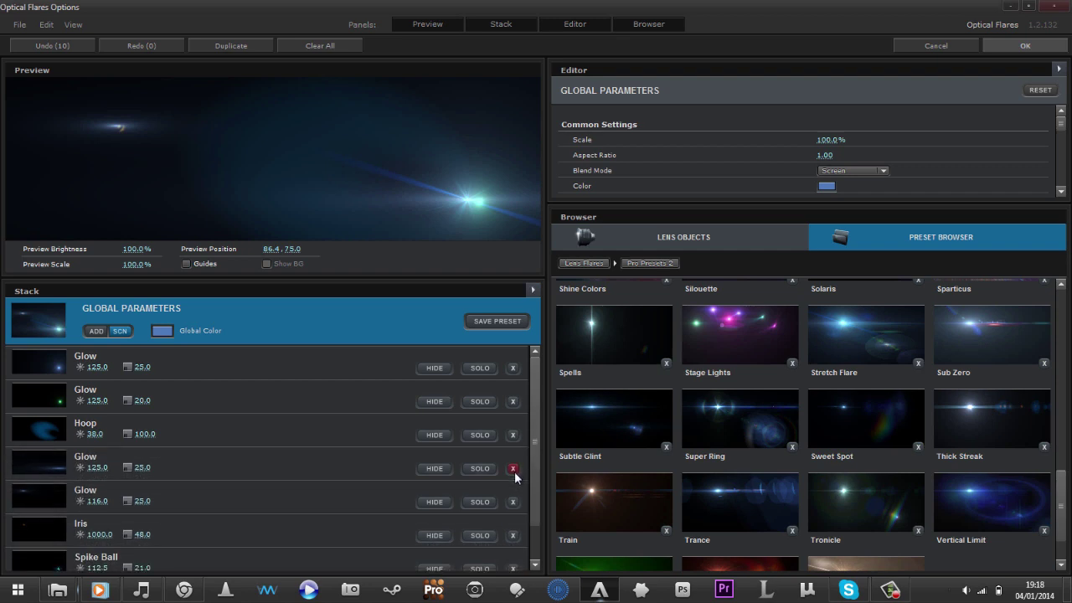
Delete the Iris and Spike Ball objects from the stack.
left_click_drag(535, 456, 537, 505)
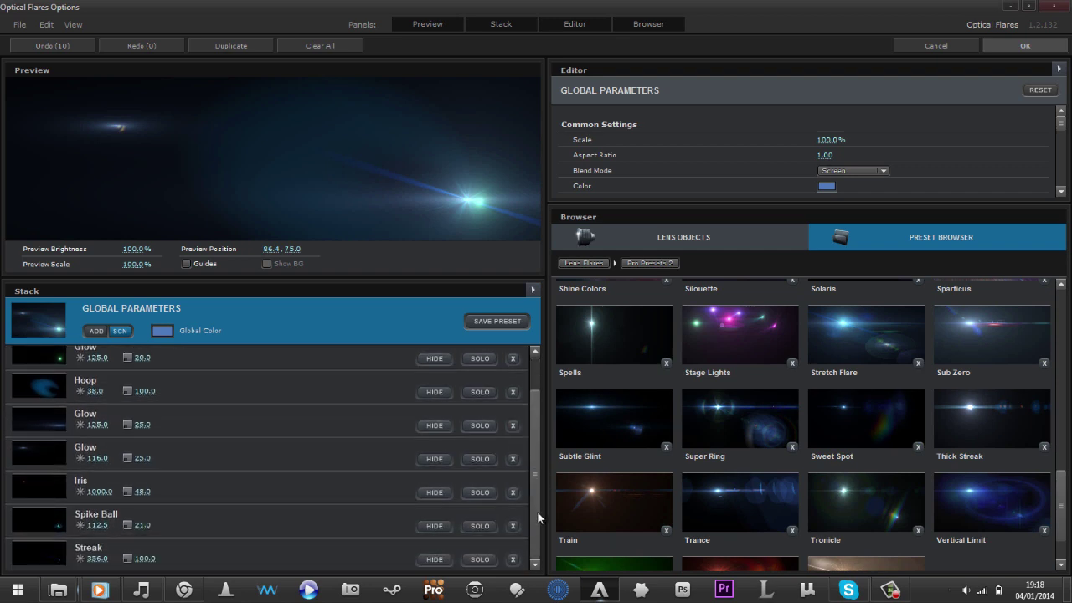
left_click(512, 492)
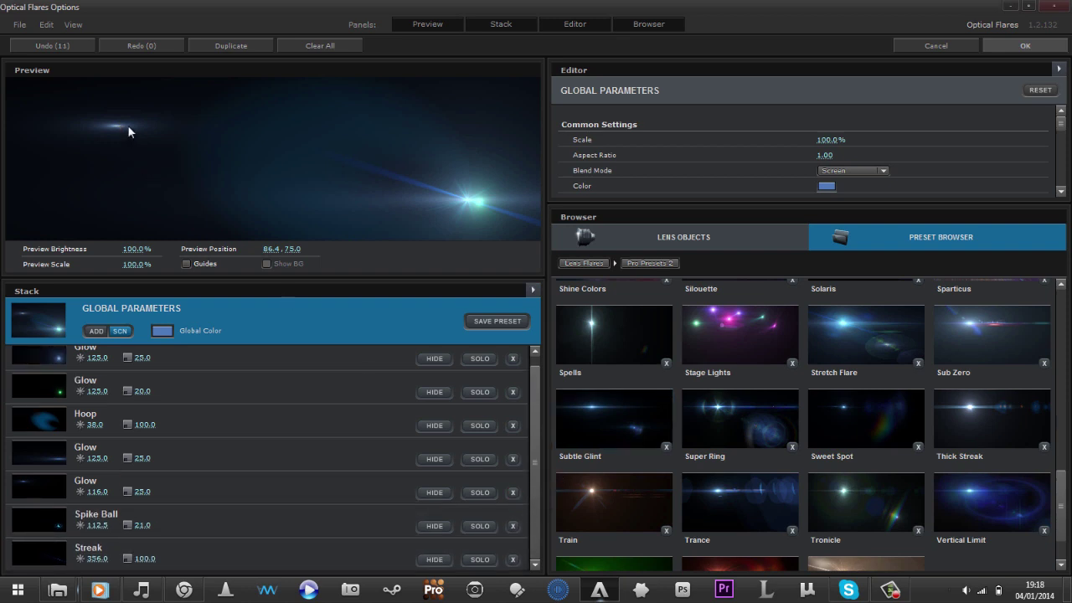
left_click(513, 527)
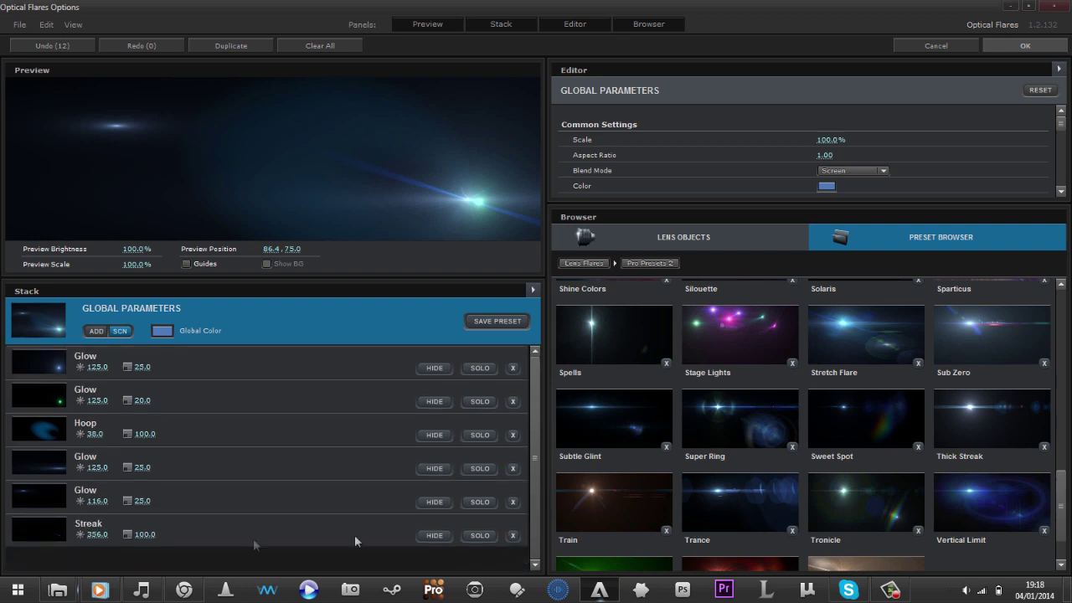
Try a brightness of 304.0 on the Glow just above the Streak and delete that Glow.
left_click_drag(99, 501, 567, 485)
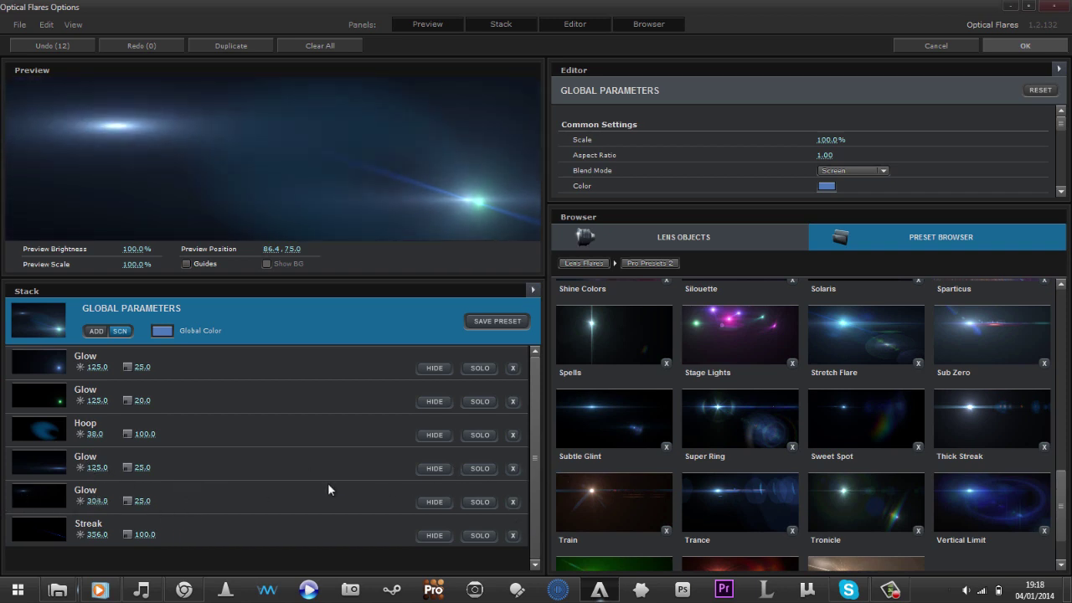
left_click(516, 508)
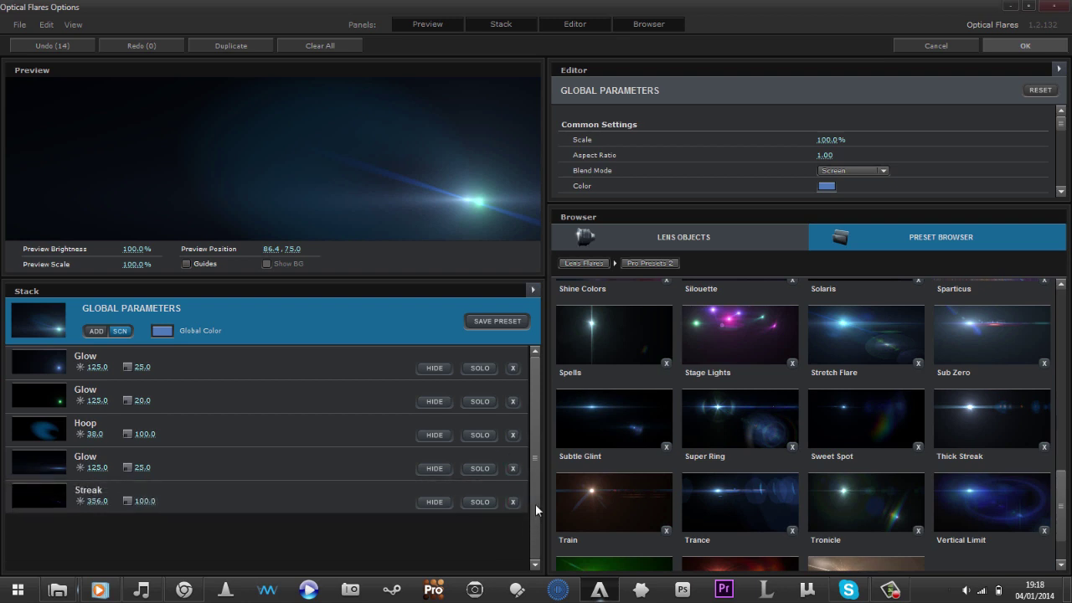
Delete the green Glow and the Streak from the stack, and raise the first Glow's brightness to 300.5.
left_click_drag(486, 201, 477, 159)
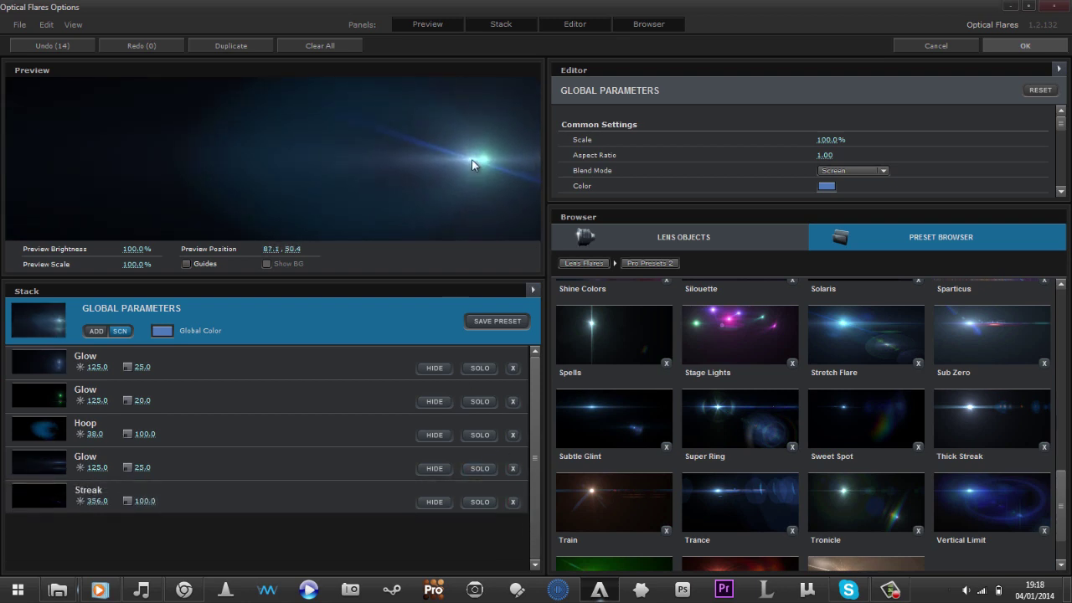
left_click(513, 401)
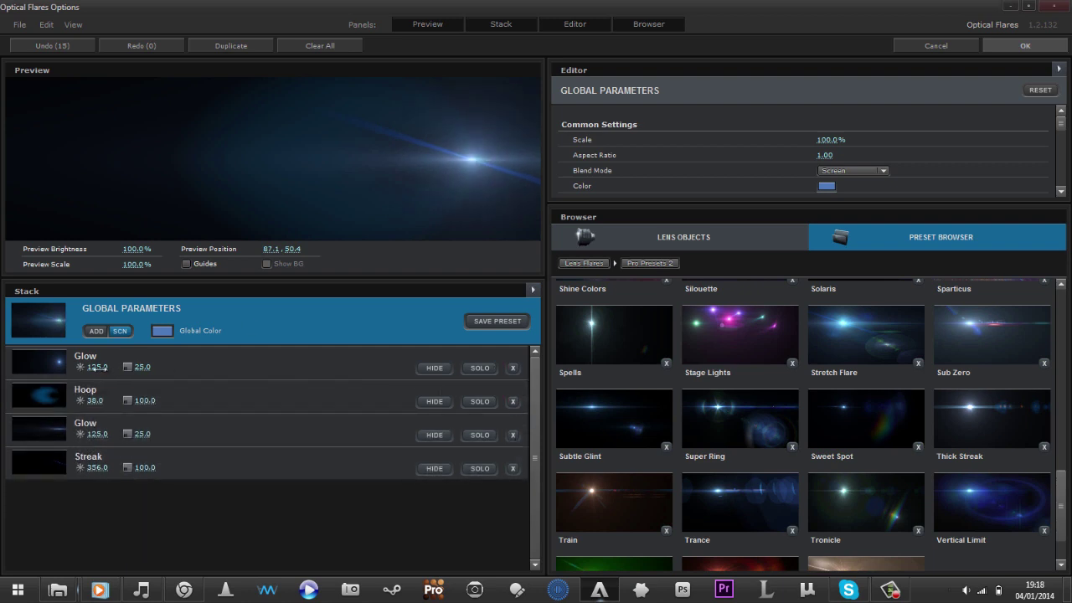
left_click_drag(94, 367, 305, 342)
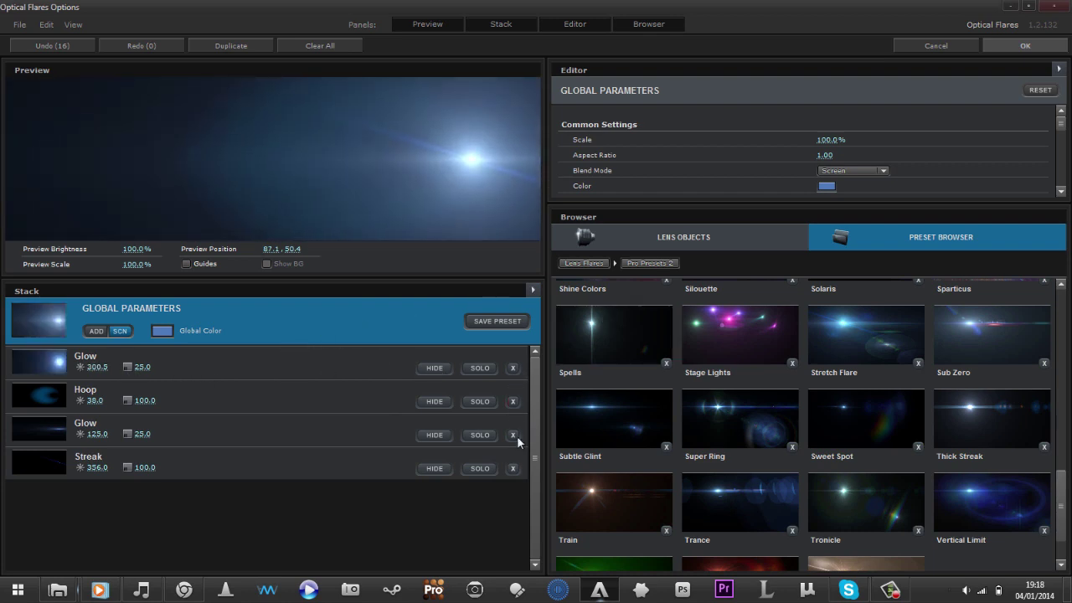
left_click(514, 469)
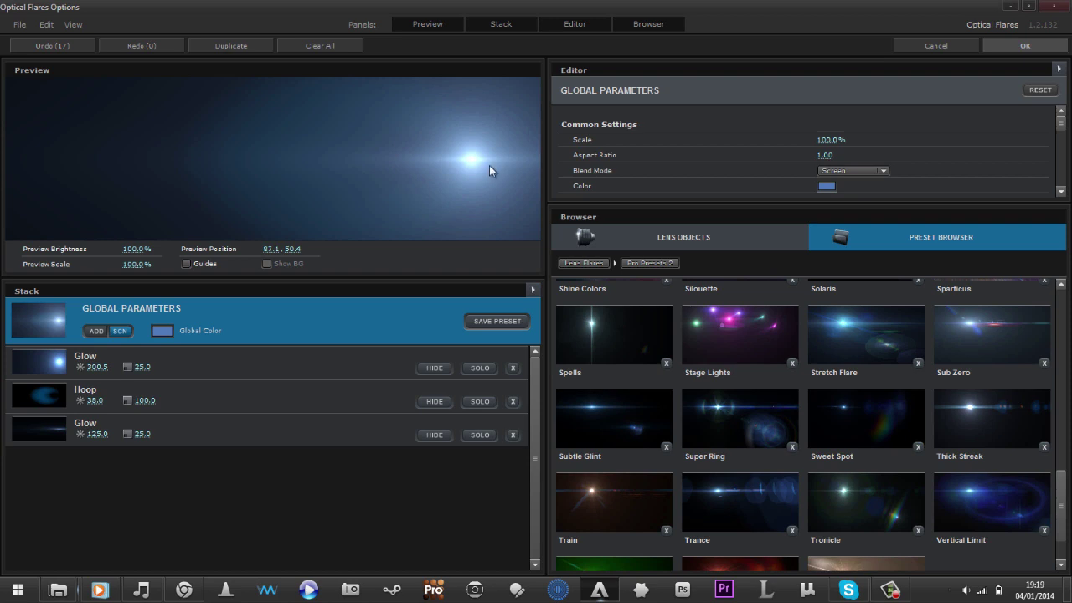
Check the flare in the preview at about 14.8, 38.9 and apply the customised flare to the solid.
left_click_drag(489, 165, 86, 142)
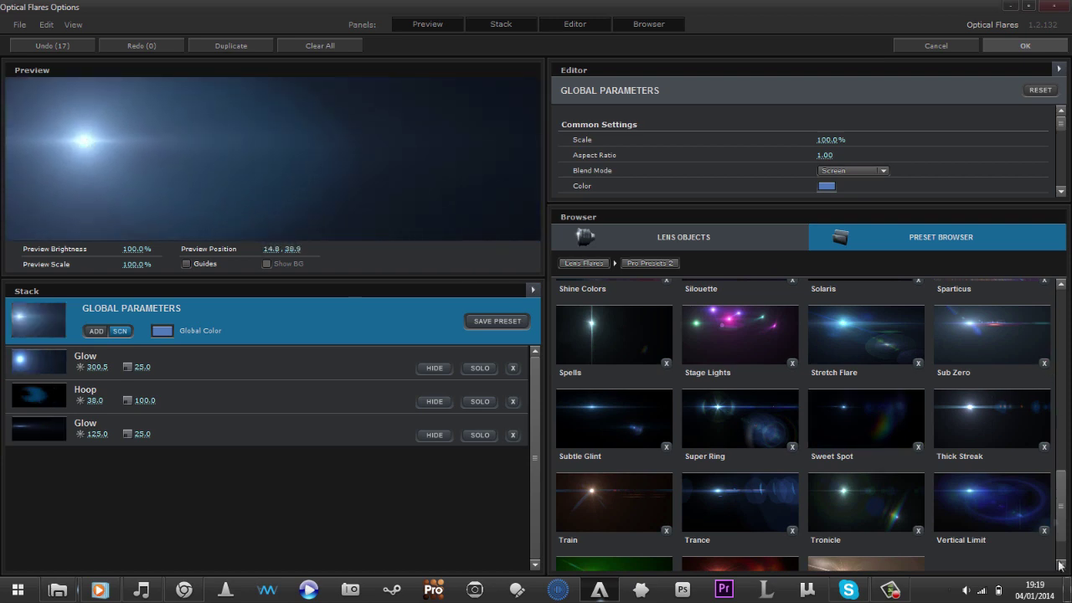
left_click_drag(1067, 529, 1069, 288)
left_click(726, 247)
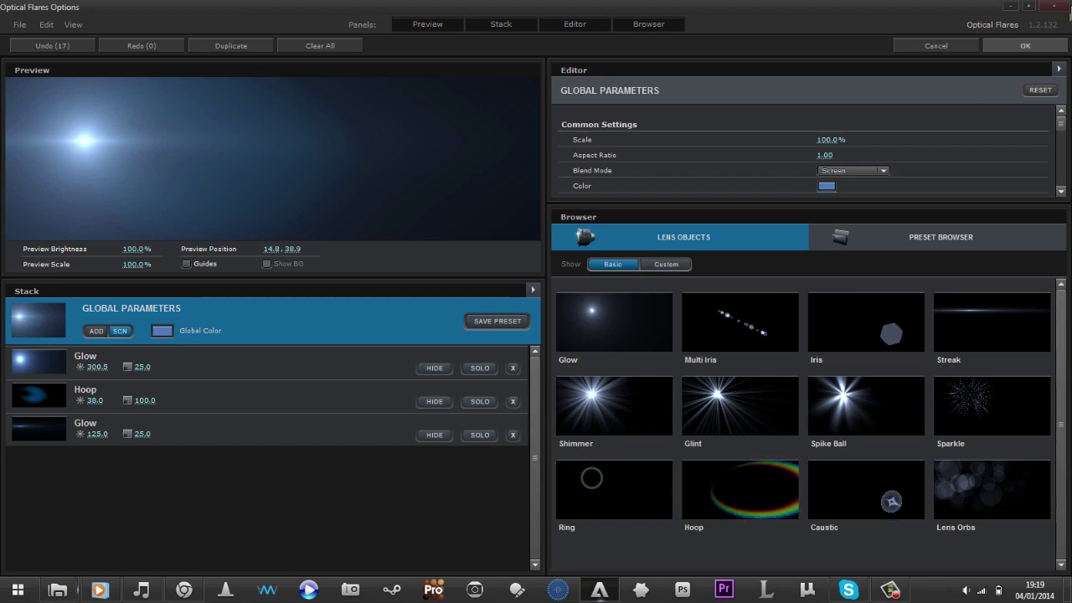
left_click(1001, 47)
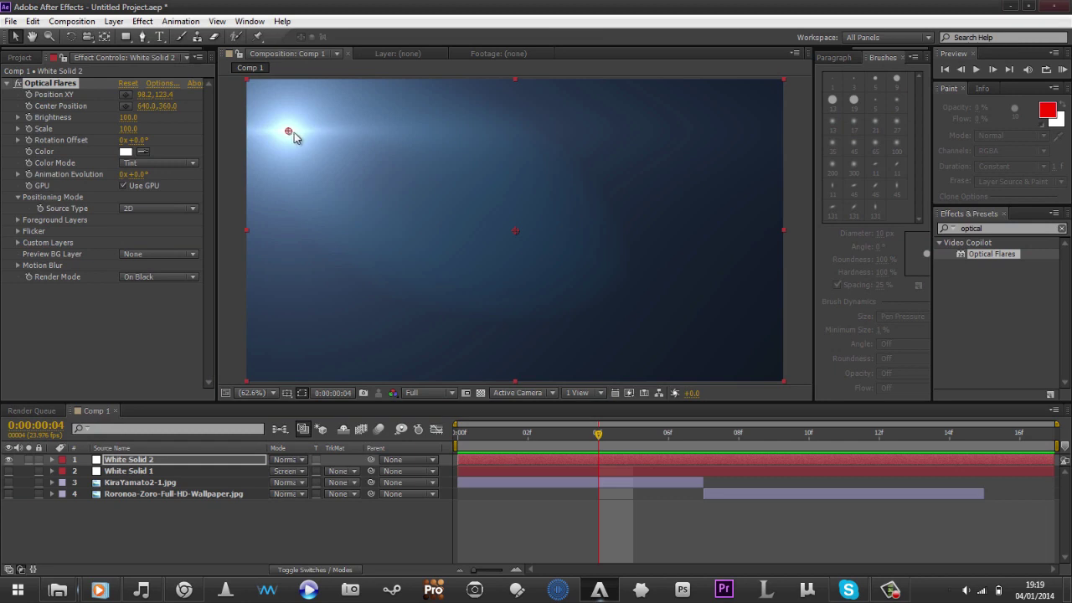
Move the flare in the composition to about 190.8, 382.0.
left_click_drag(293, 136, 328, 239)
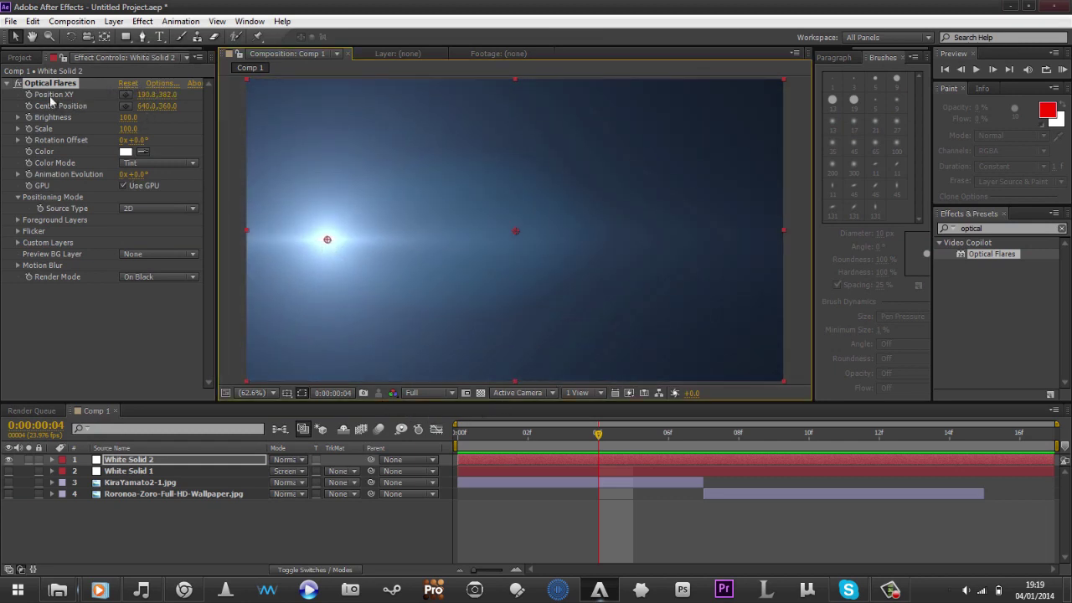
Try the flare at about 941.9, 221.9 in the composition and reselect the White Solid 2 layer.
left_click(127, 97)
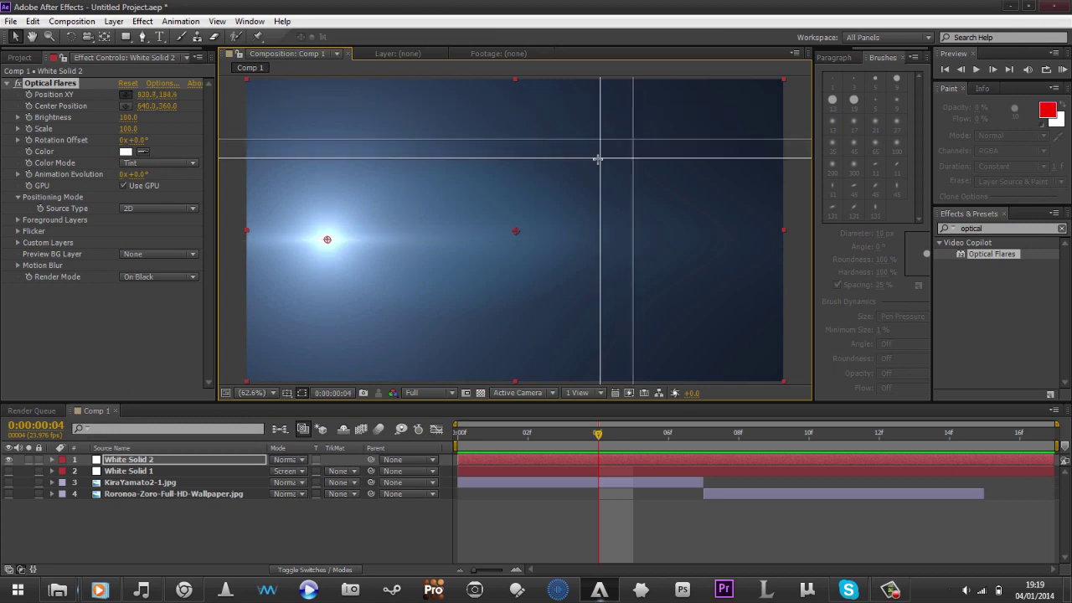
left_click(643, 172)
left_click(267, 543)
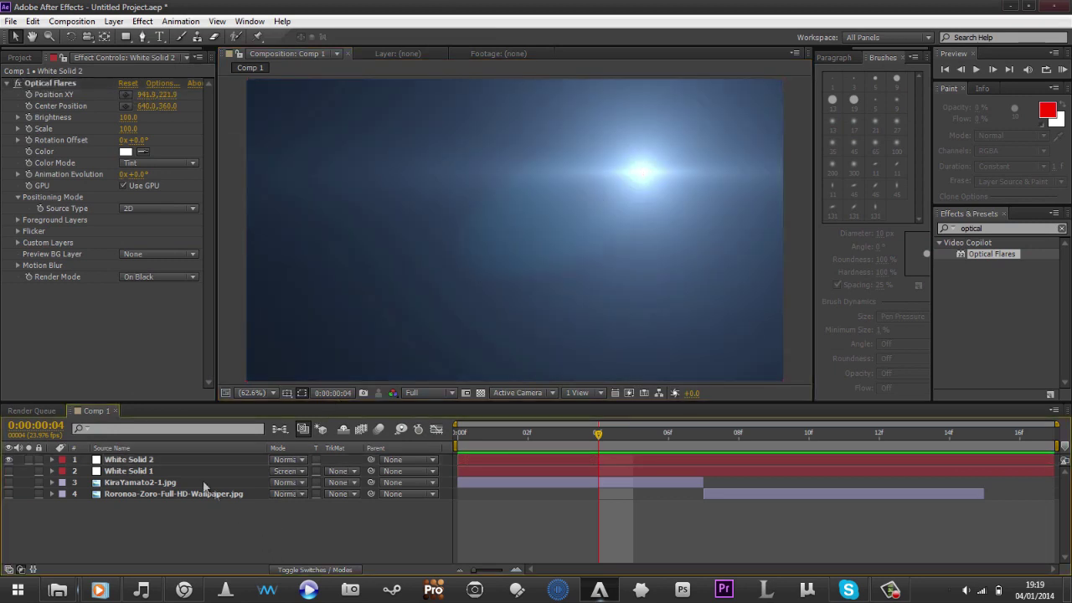
left_click(145, 452)
left_click(146, 460)
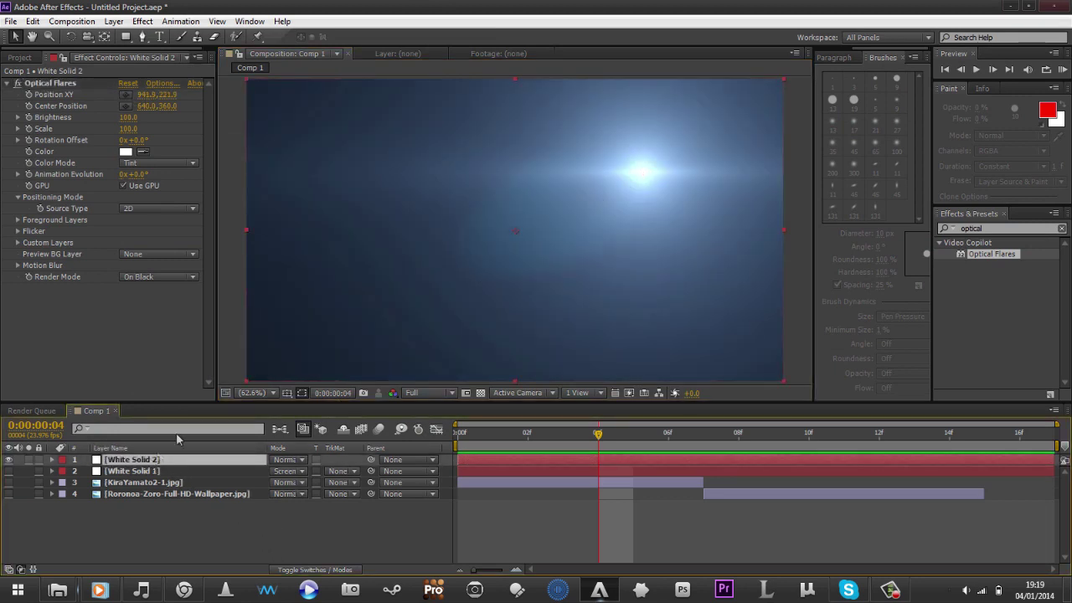
Try the flare near the upper-left corner of the composition, at about 113.3, 86.2.
left_click(133, 96)
left_click(330, 265)
left_click_drag(332, 266, 493, 124)
left_click_drag(563, 193, 294, 118)
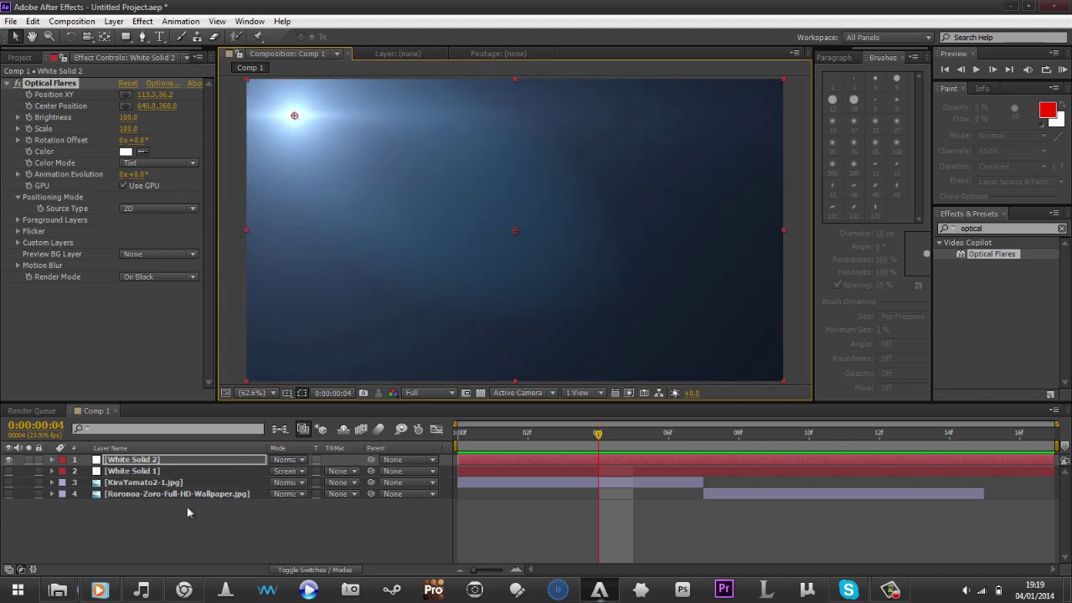
left_click(176, 540)
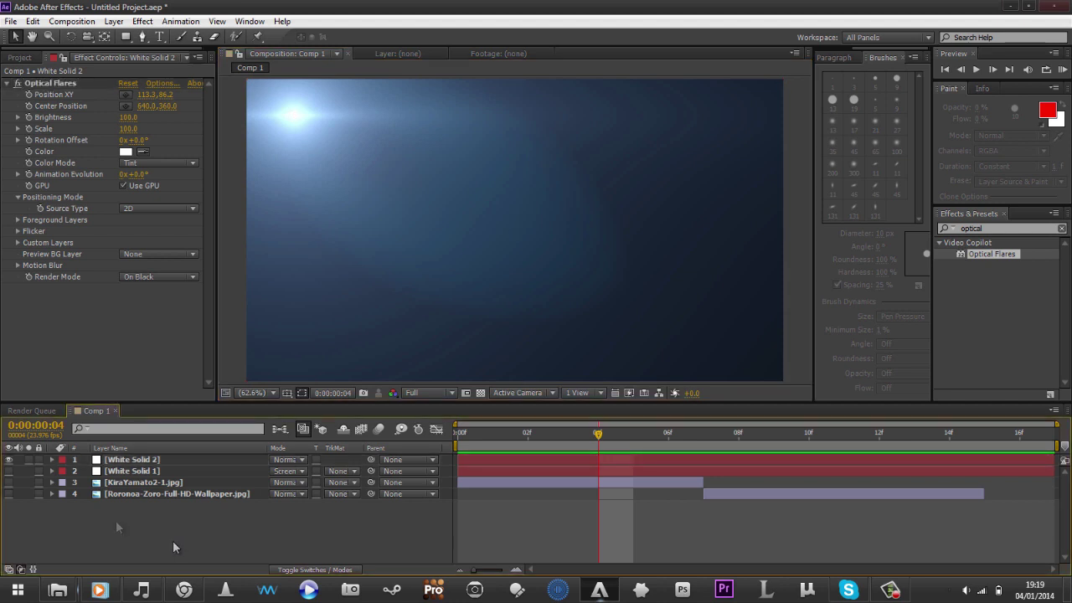
Show the KiraYamato2-1.jpg layer and set White Solid 2's blending mode to Screen after trying Overlay.
left_click(9, 484)
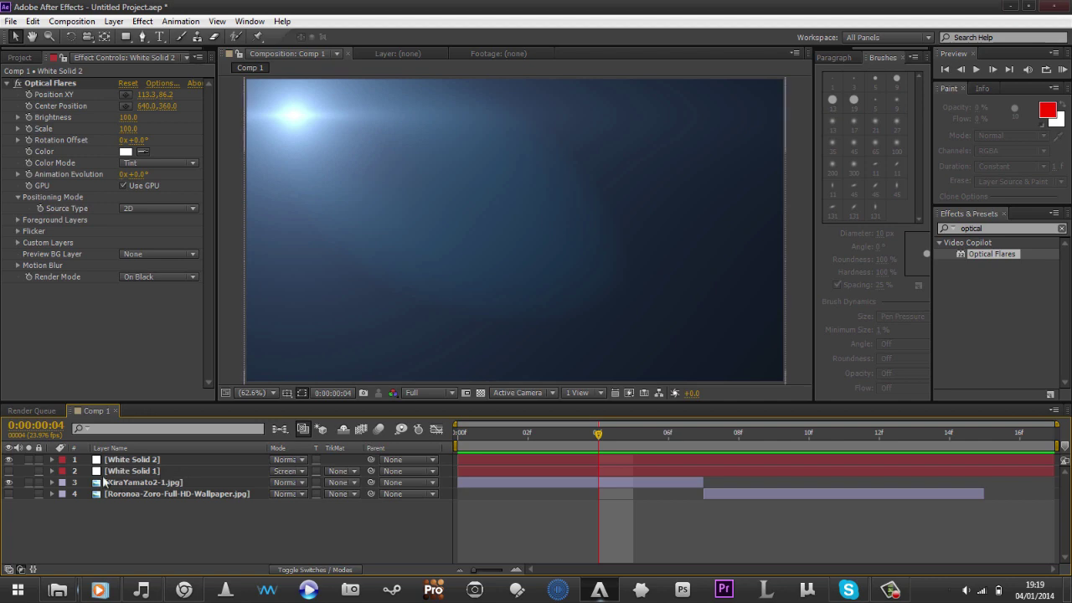
left_click(148, 462)
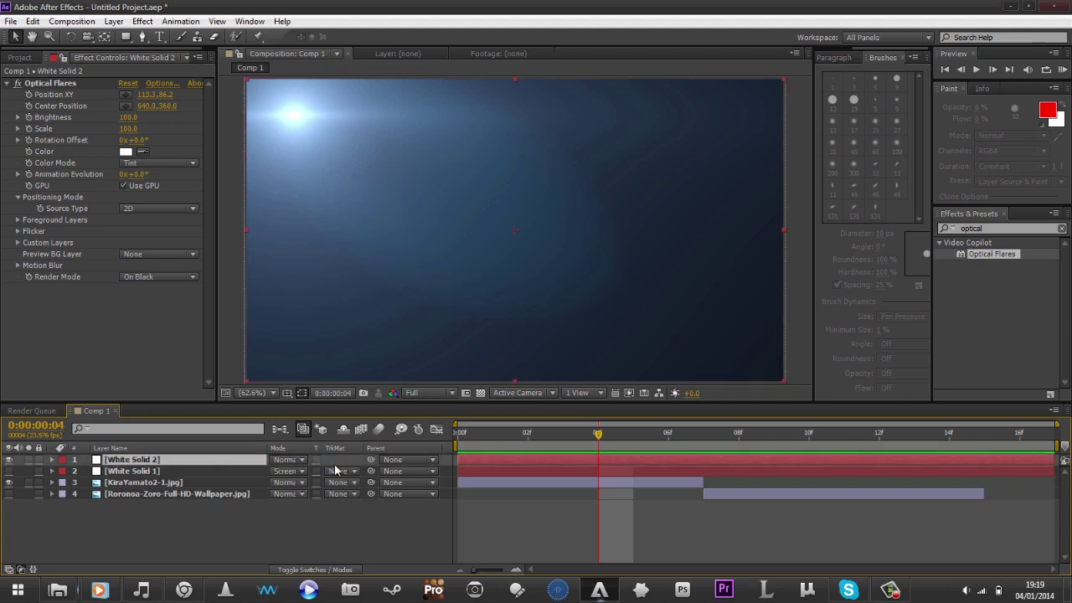
left_click(286, 460)
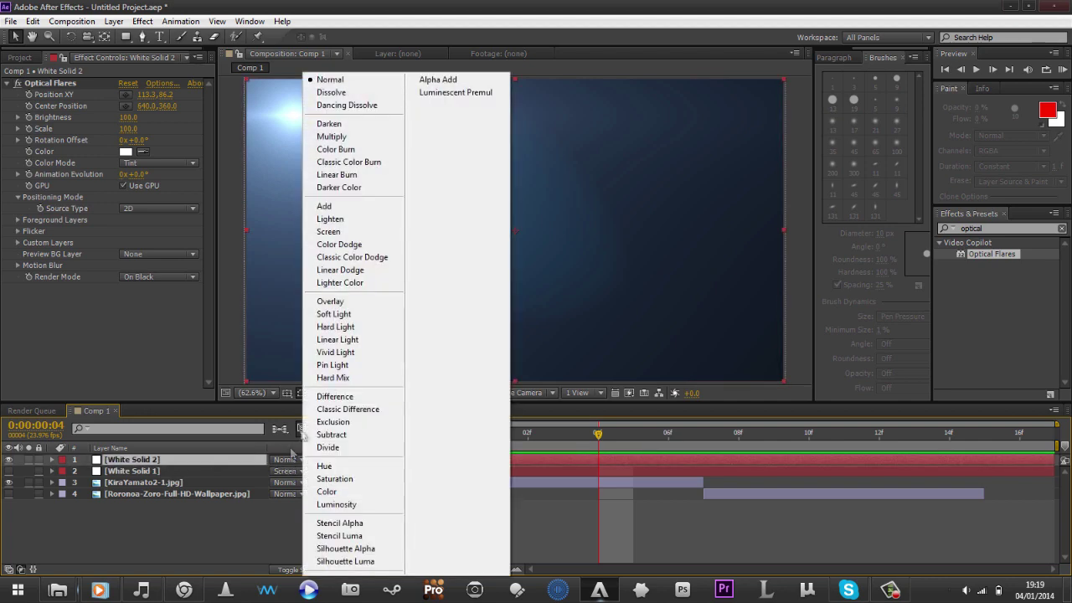
left_click(376, 301)
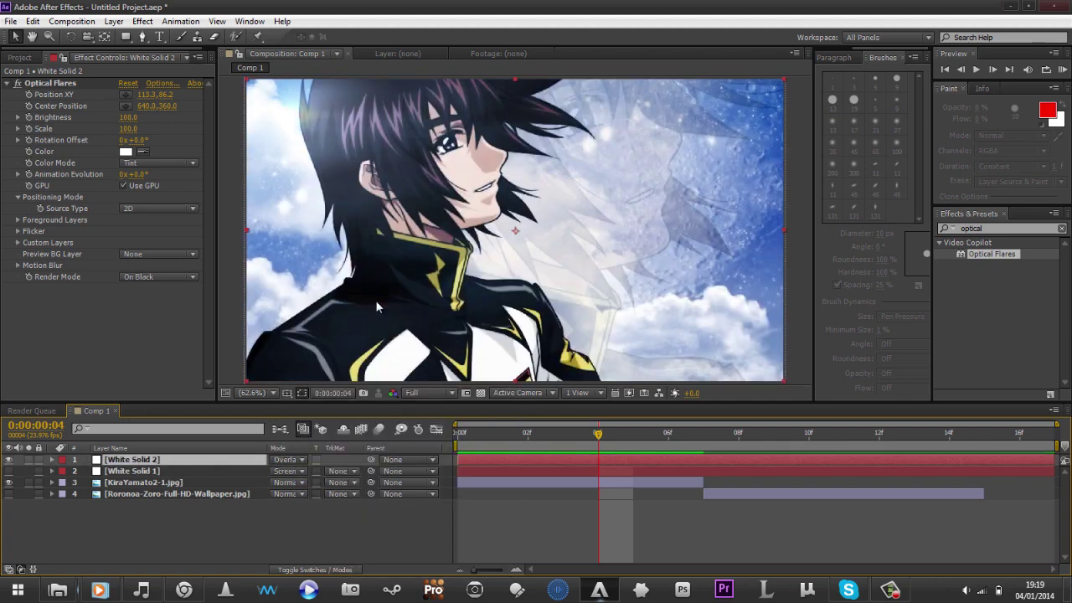
left_click(285, 460)
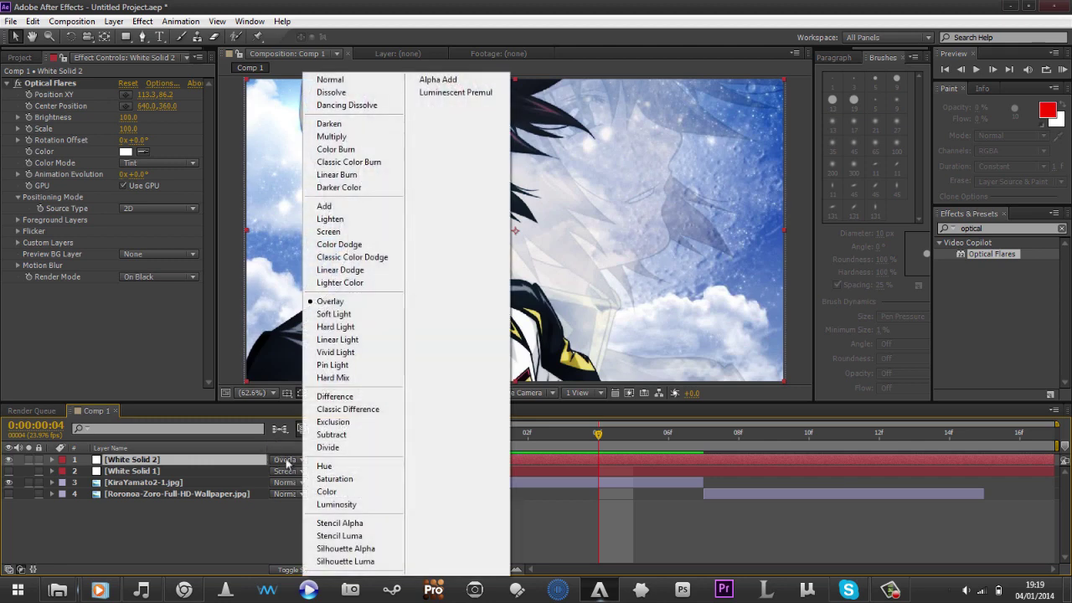
left_click(353, 232)
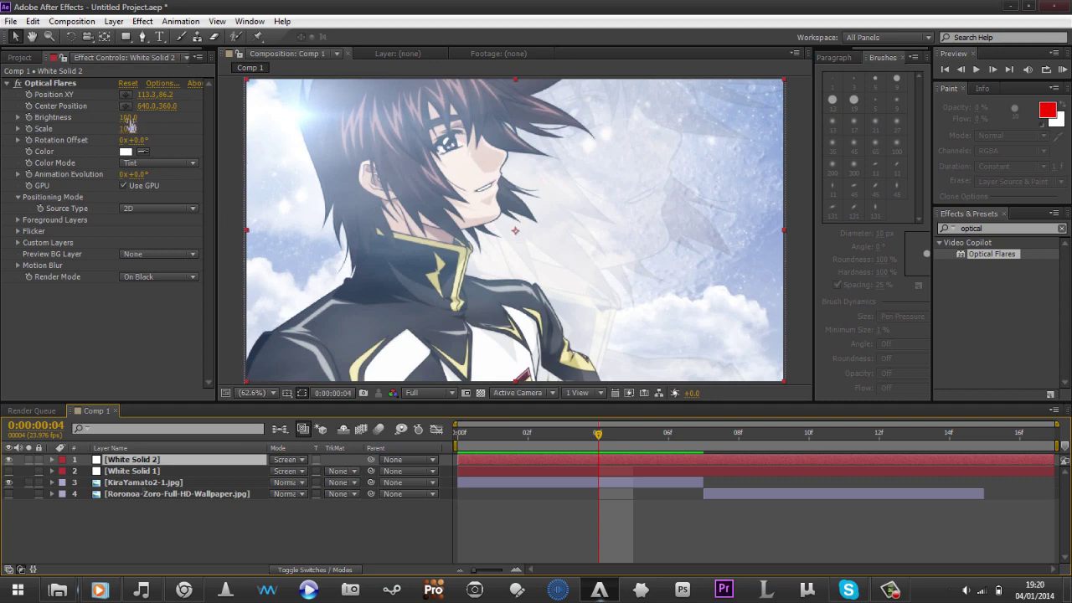
Try a flare scale of 180.0 and brightness of 80.0, with the flare at about 27.1, 87.8.
left_click_drag(130, 129, 98, 127)
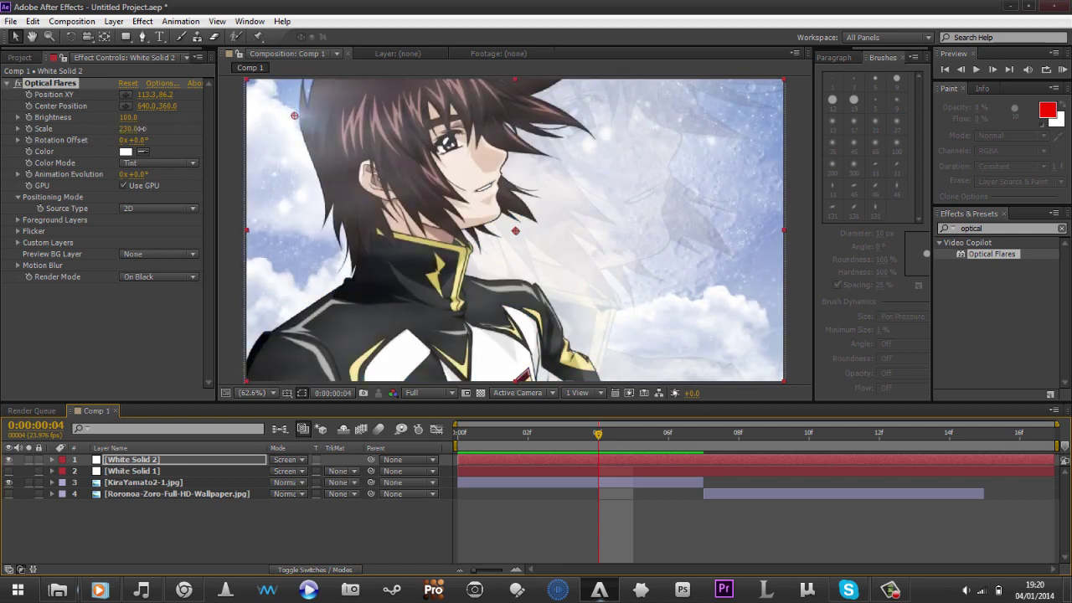
left_click_drag(141, 128, 165, 120)
left_click_drag(294, 114, 258, 119)
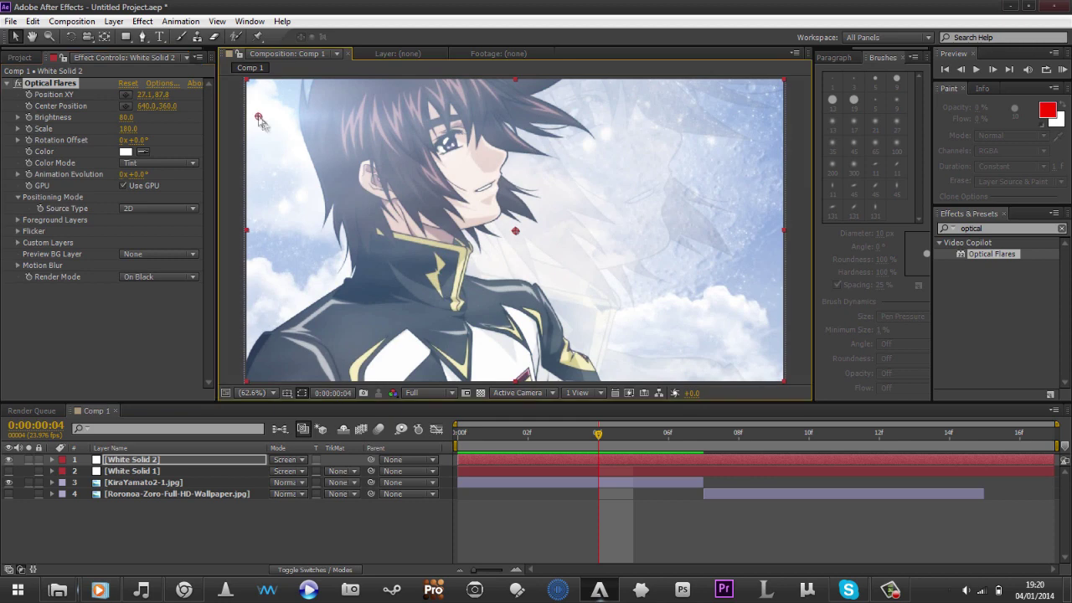
Set the flare's Brightness and Scale back to 100.0 each.
left_click(125, 118)
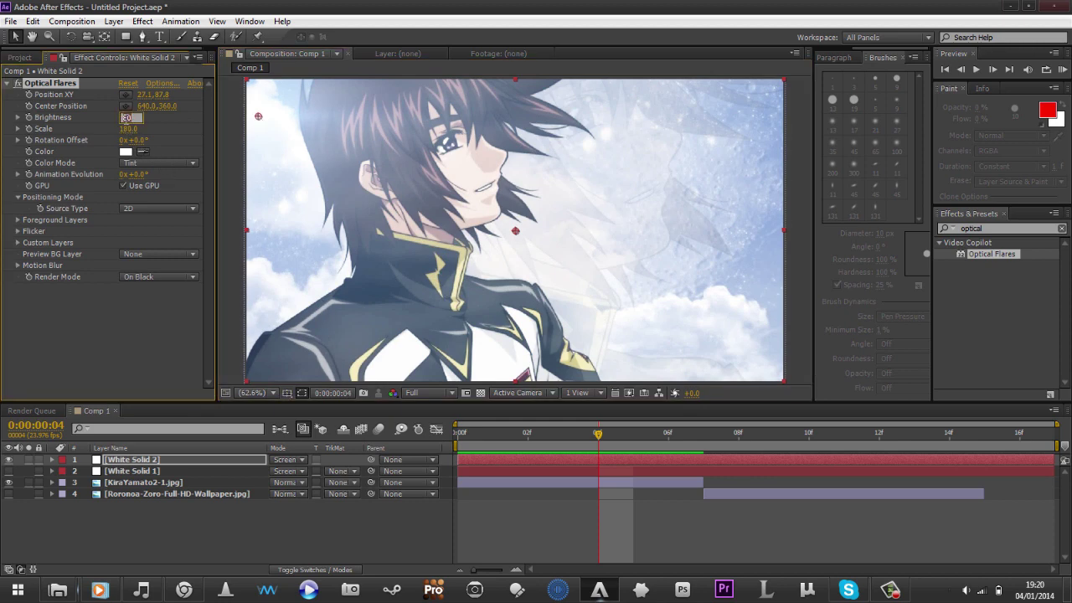
key("Return")
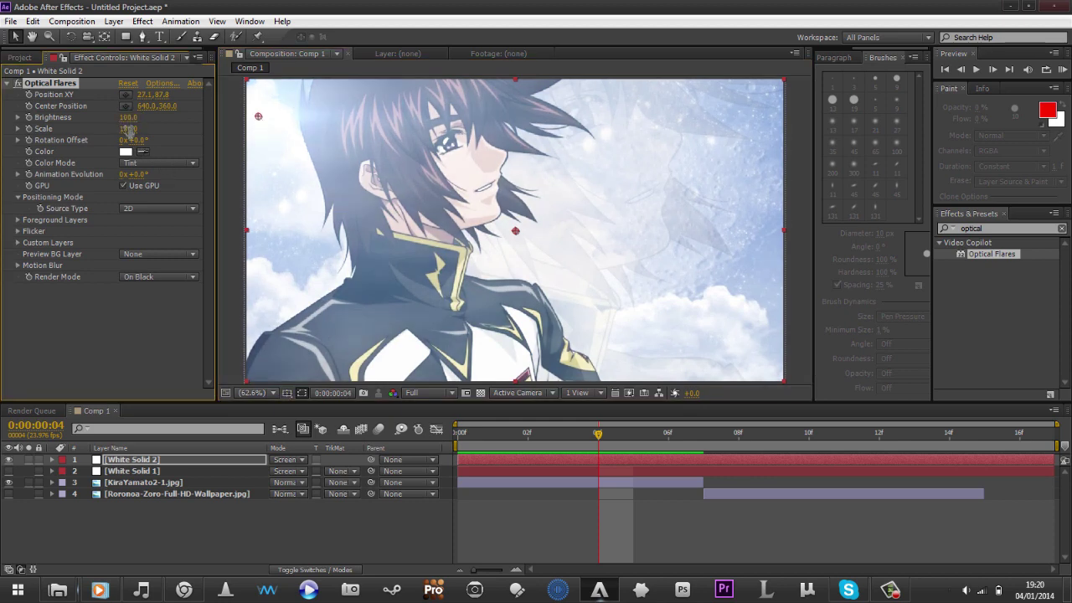
left_click(129, 129)
type("1")
key("Return")
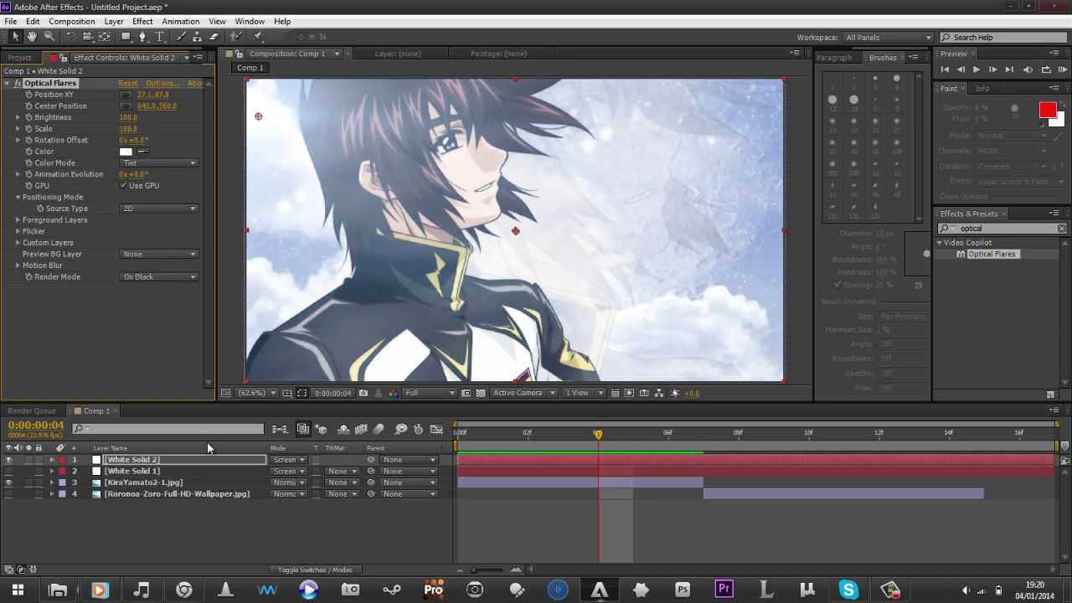
left_click(224, 557)
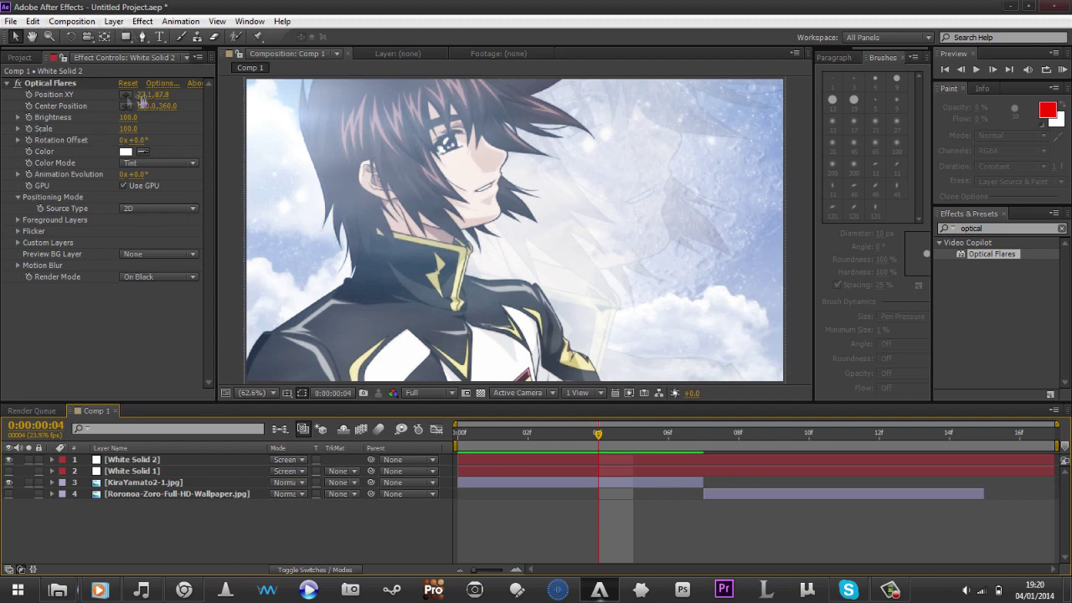
Move White Solid 2's flare just outside the image's upper-left corner, about -31.9, 20.8, and start keyframing Position XY at frame 4.
left_click_drag(141, 96, 37, 103)
left_click(190, 457)
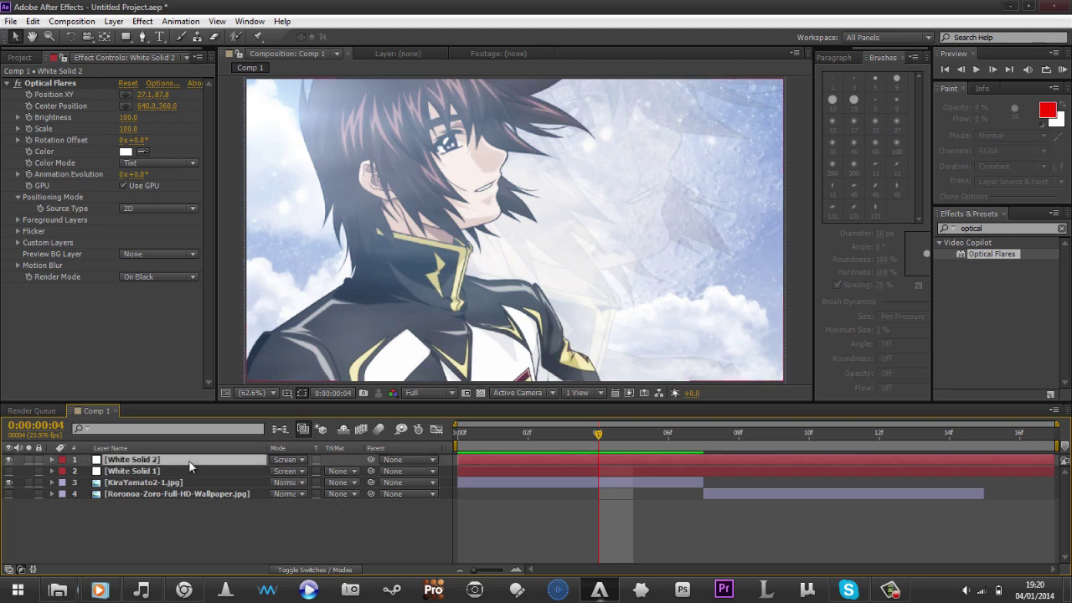
left_click(128, 97)
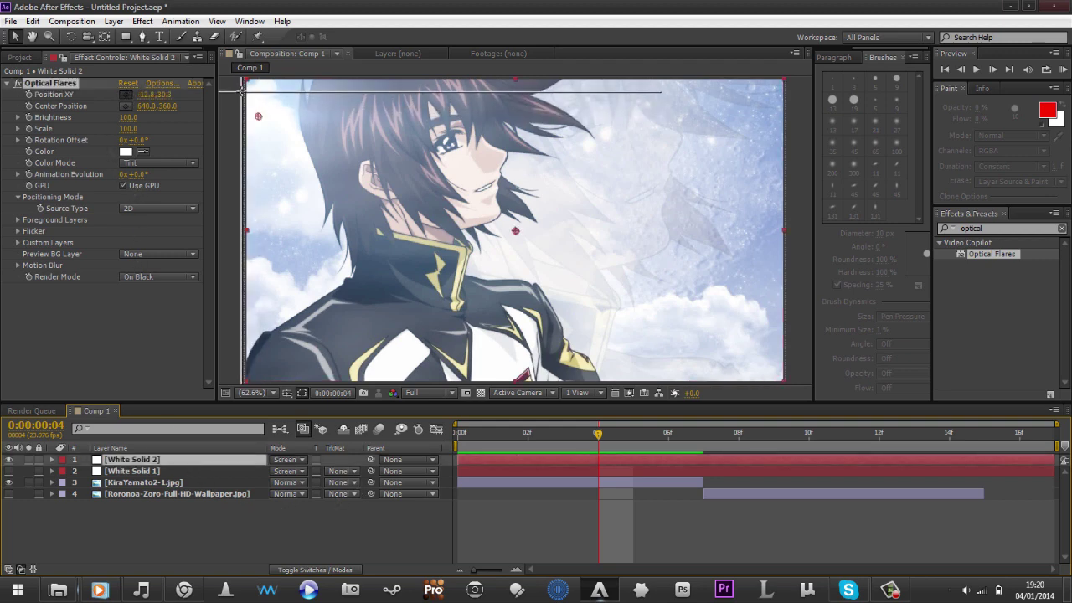
left_click(229, 90)
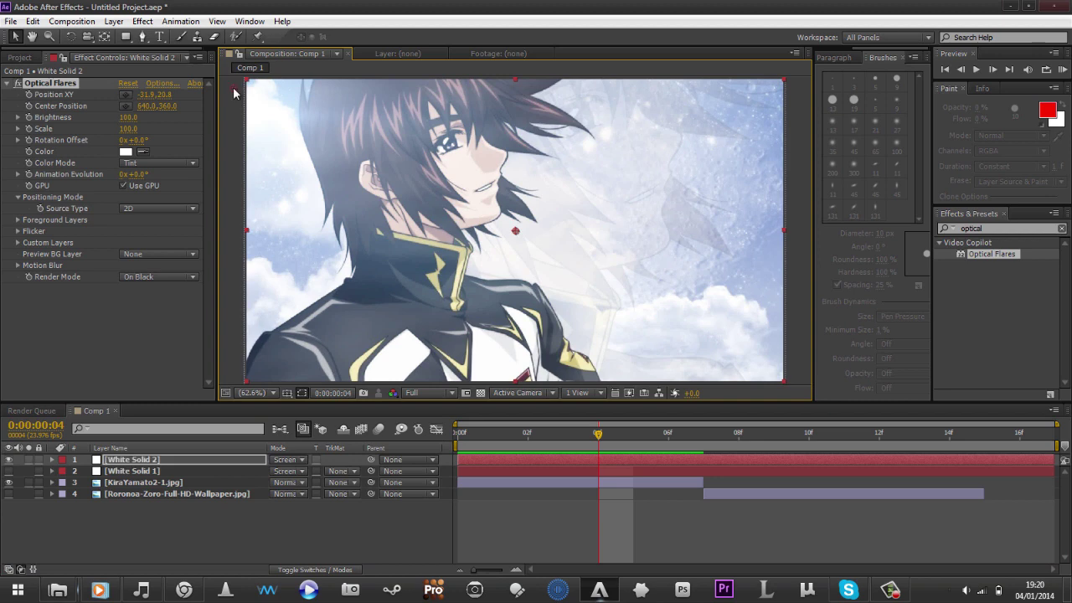
left_click(31, 95)
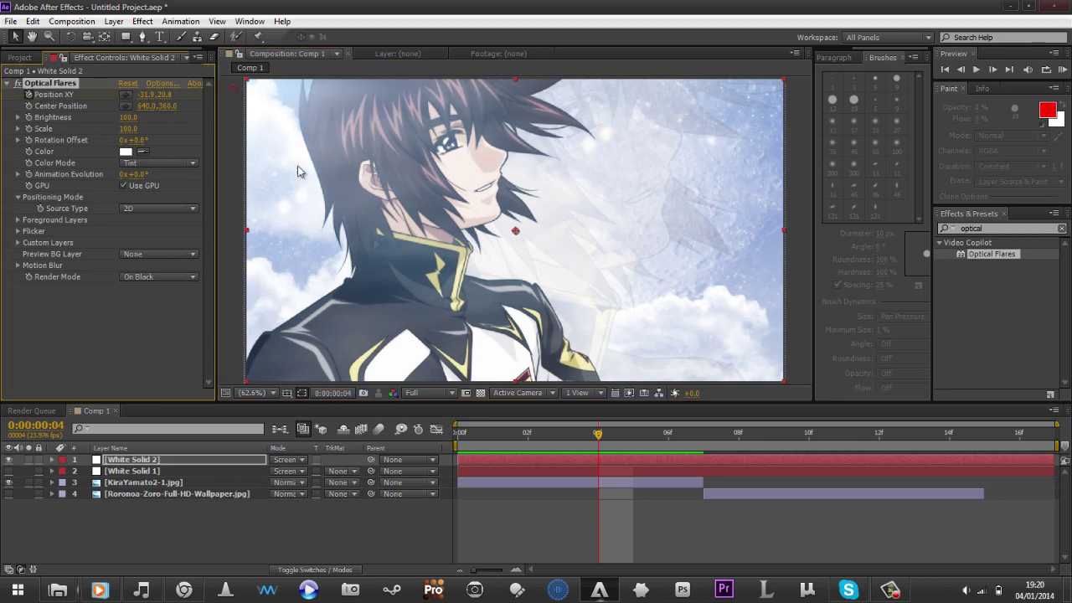
At frame 6, keyframe the flare just outside the image's lower-left corner, at about -25.5, 705.6, and scrub back to frame 3.
left_click_drag(605, 433, 667, 433)
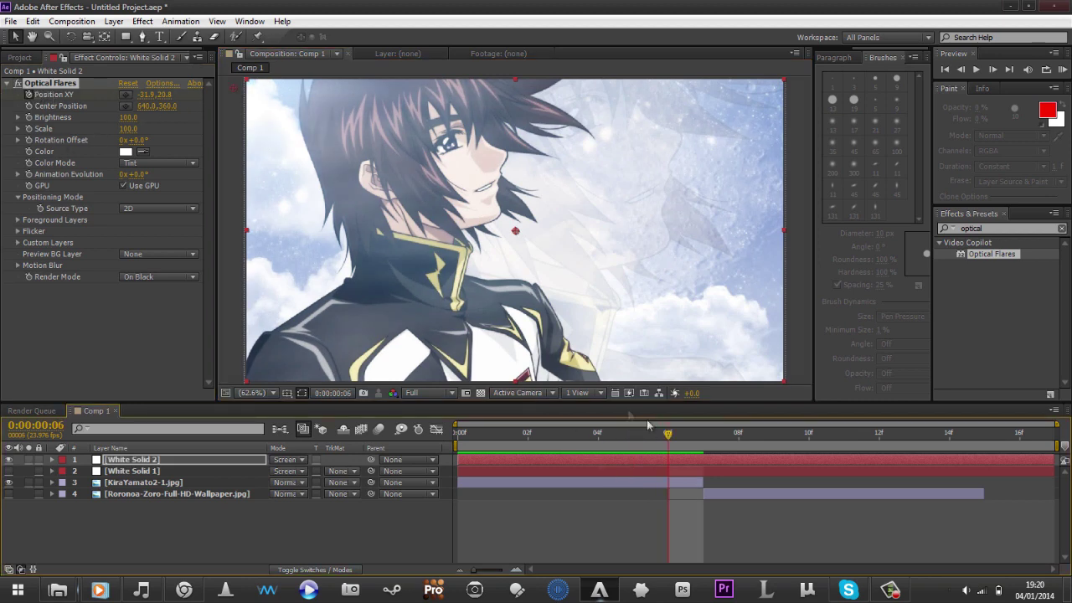
left_click(125, 95)
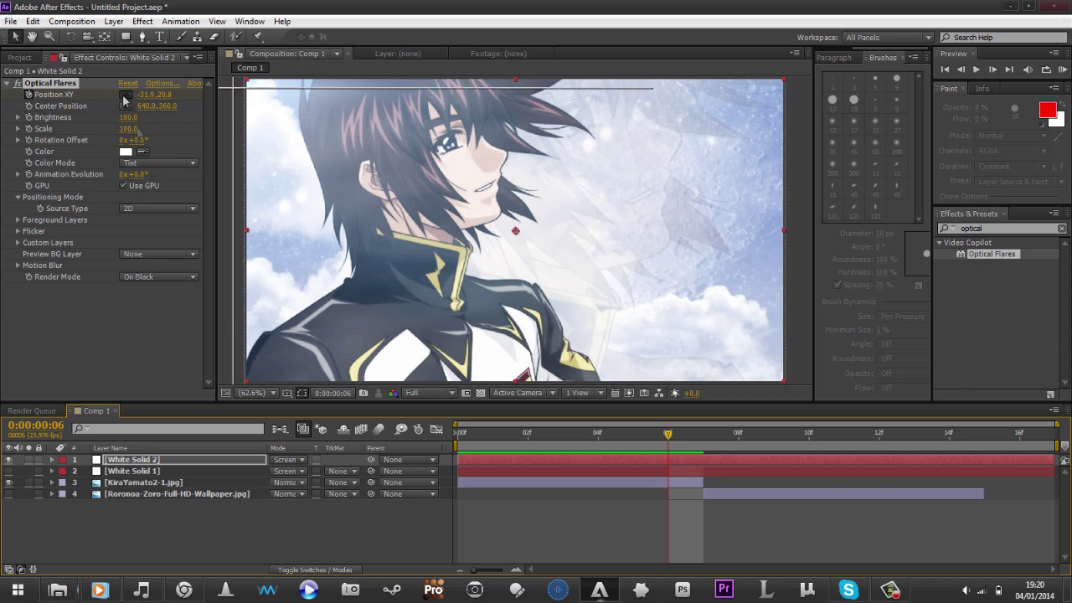
left_click(235, 377)
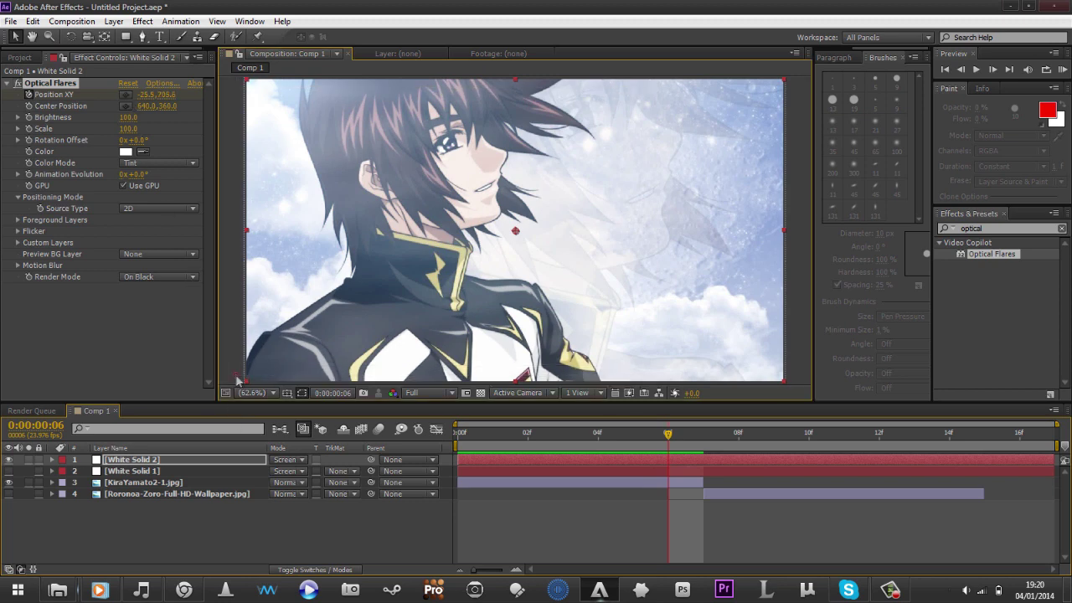
left_click_drag(675, 444, 563, 435)
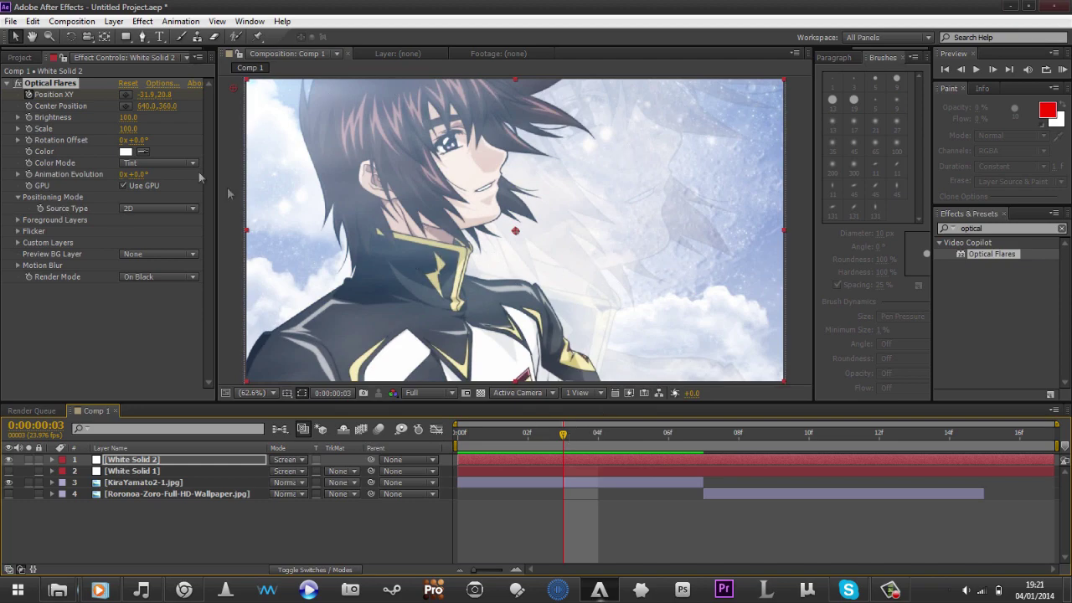
Add two Streak objects to the flare in the Optical Flares options and apply the change.
left_click(159, 84)
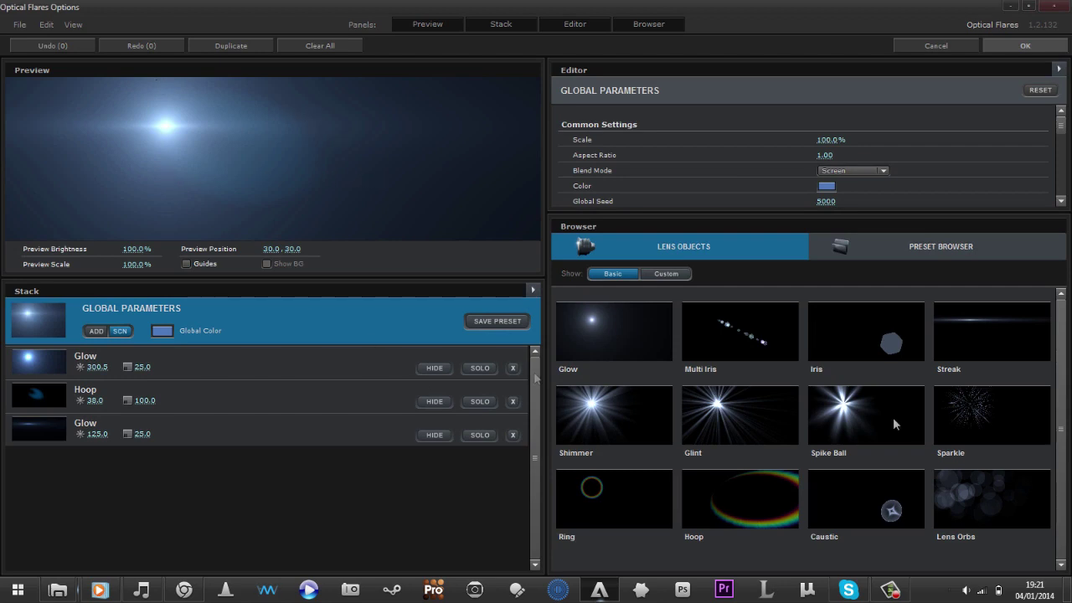
left_click(986, 345)
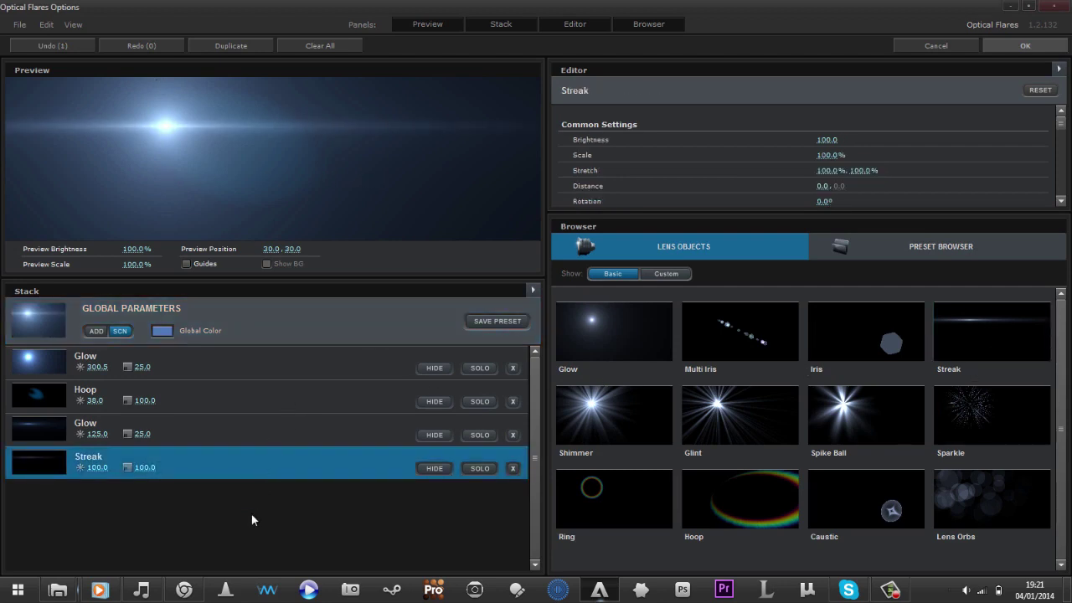
left_click(973, 346)
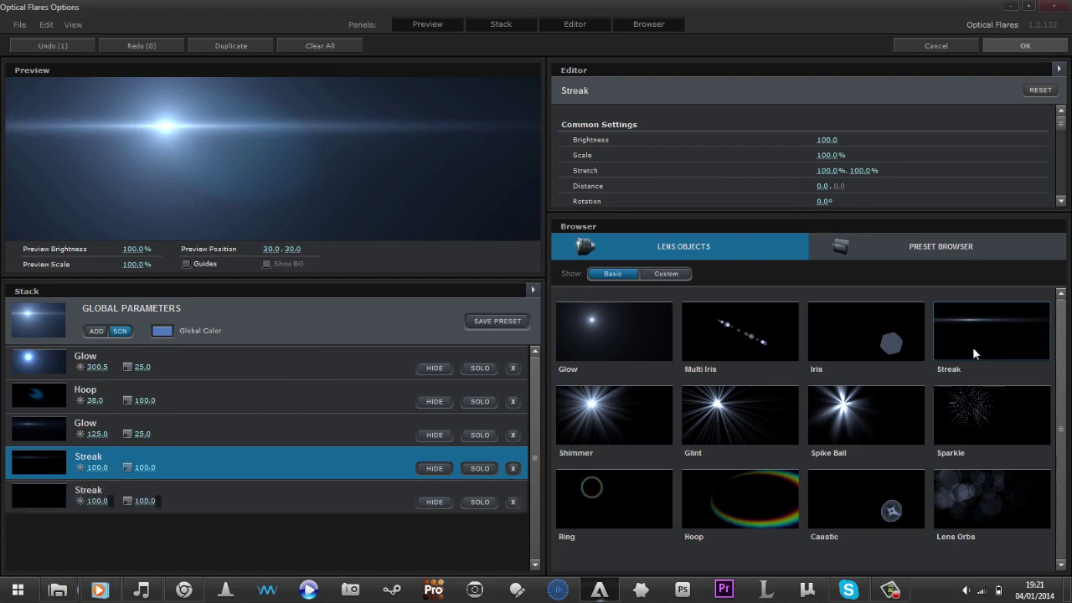
left_click(1022, 42)
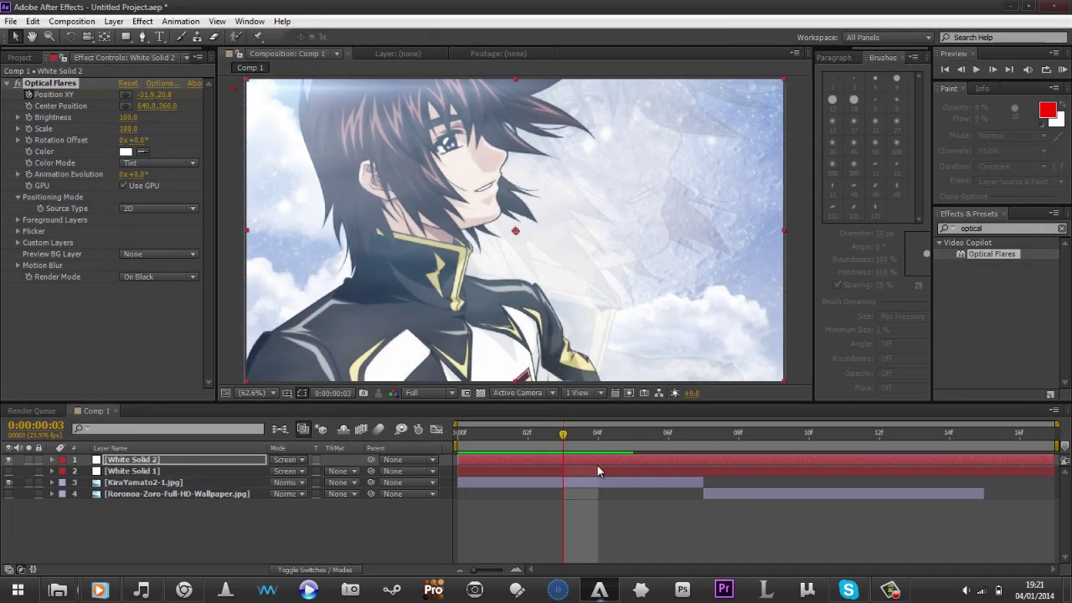
Reveal White Solid 2's keyframes, move the first Position XY keyframe to frame 1, and scrub through the flare's motion.
left_click_drag(584, 445, 639, 457)
key("u")
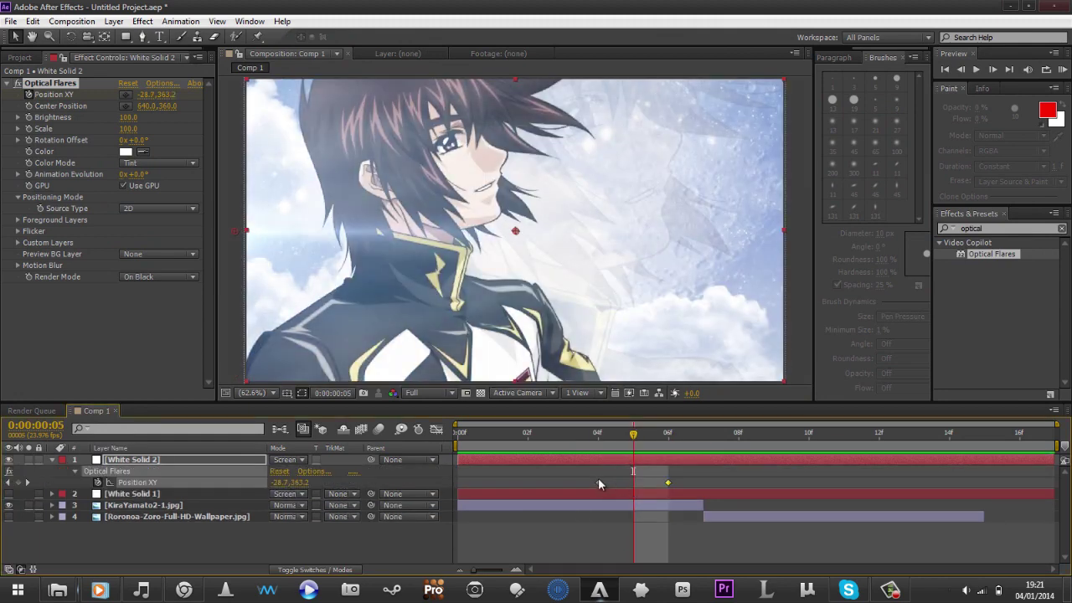
left_click_drag(490, 482, 486, 482)
left_click_drag(637, 443, 658, 466)
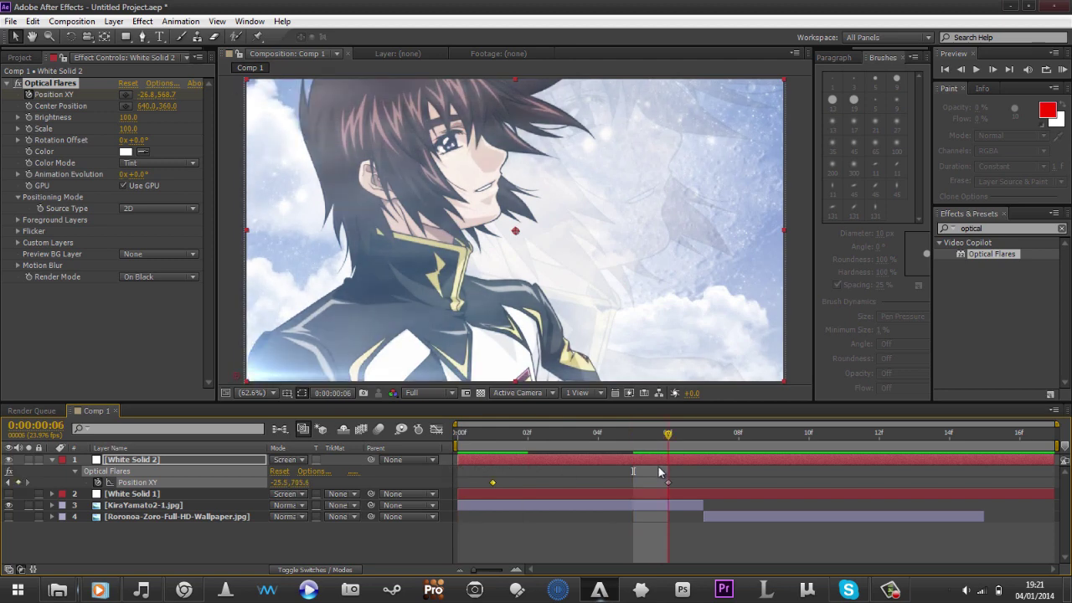
left_click(890, 590)
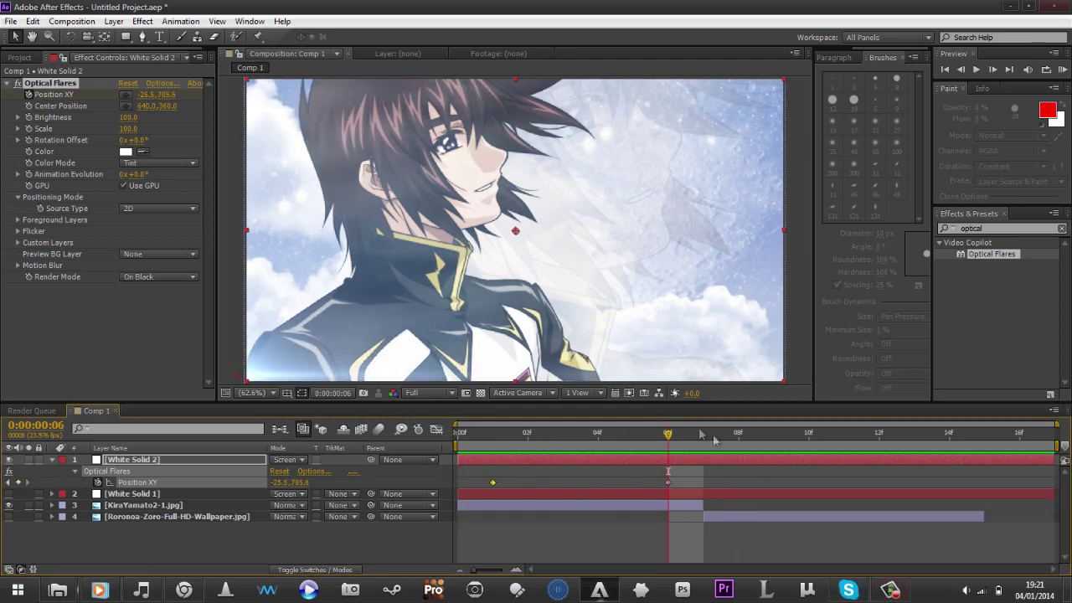
left_click_drag(572, 442, 528, 464)
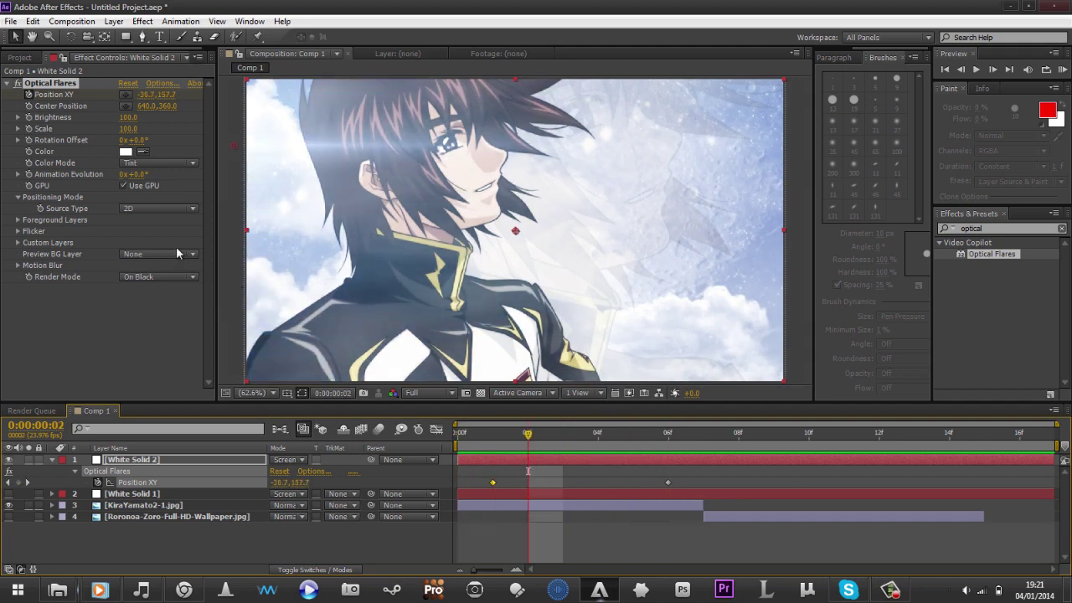
Set the flare's Flicker Speed to 40 and Amount to 30, and scrub from frame 2 to frame 3.
left_click(17, 232)
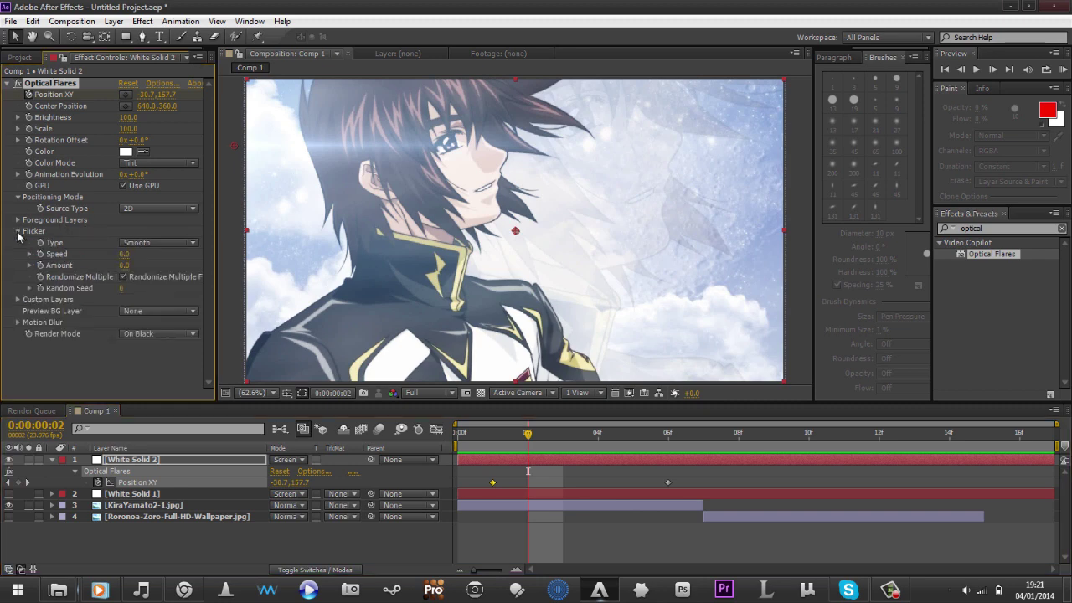
left_click(123, 254)
type("40")
left_click(124, 266)
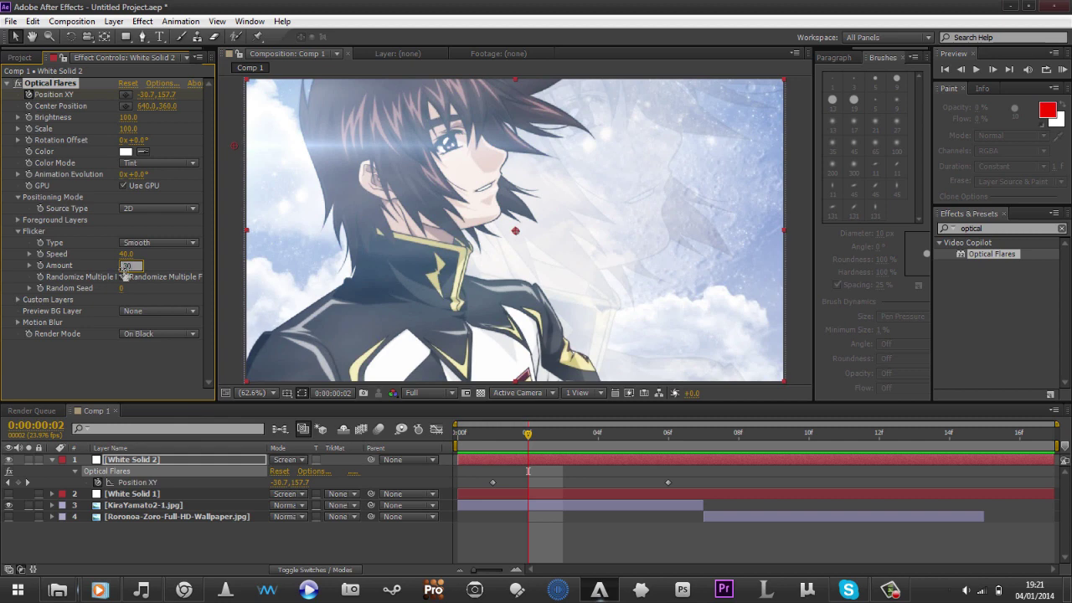
key("Return")
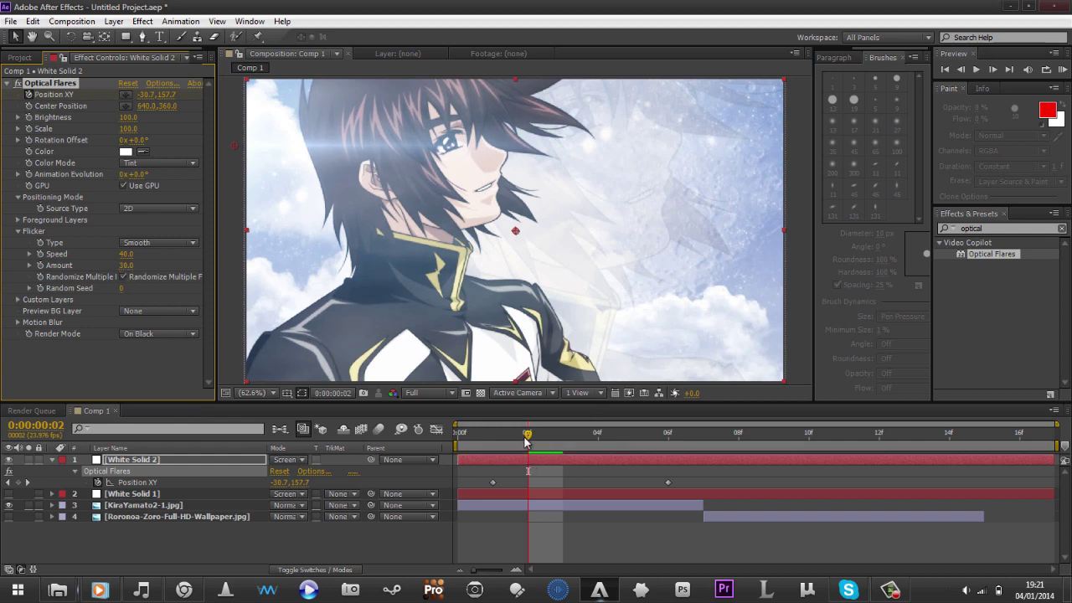
left_click_drag(526, 438, 563, 437)
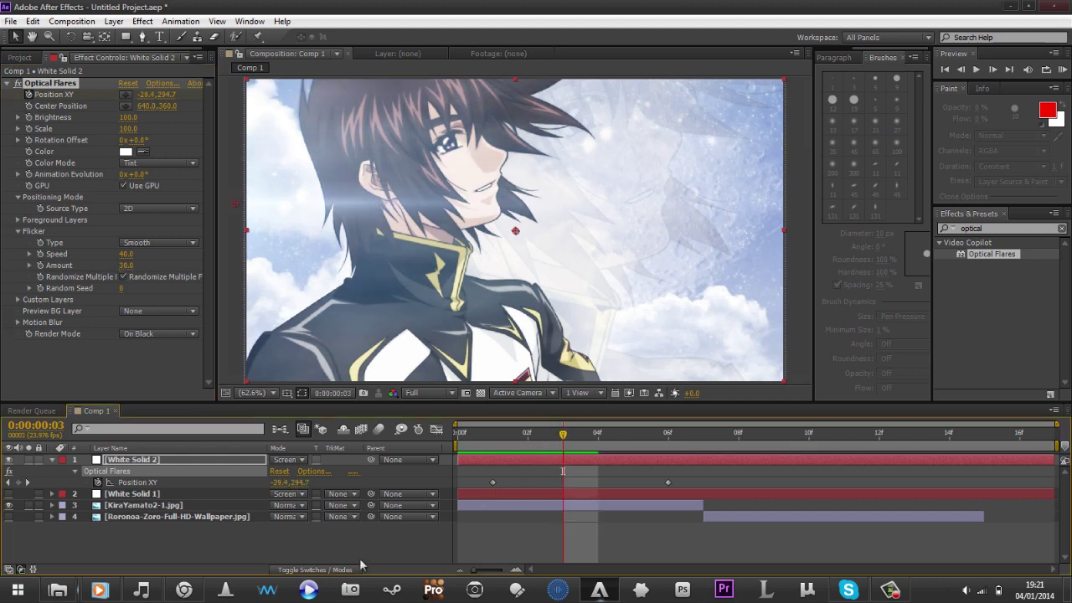
Delete the flare's Position XY keyframe at frame 6 and hide the KiraYamato2-1.jpg layer.
left_click(485, 477)
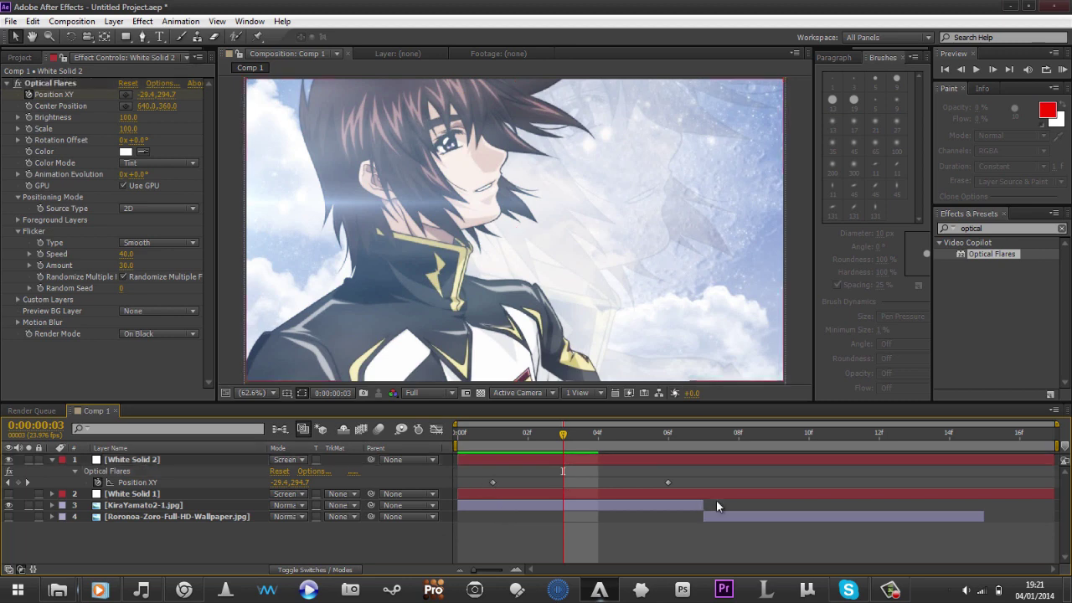
left_click_drag(654, 469, 674, 482)
key("Delete")
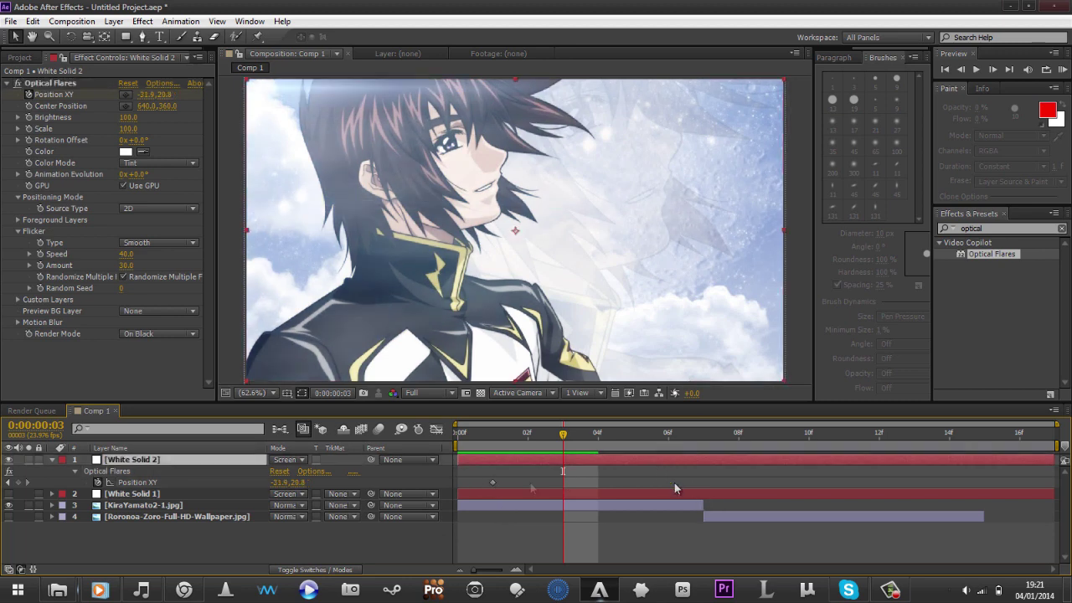
left_click(10, 506)
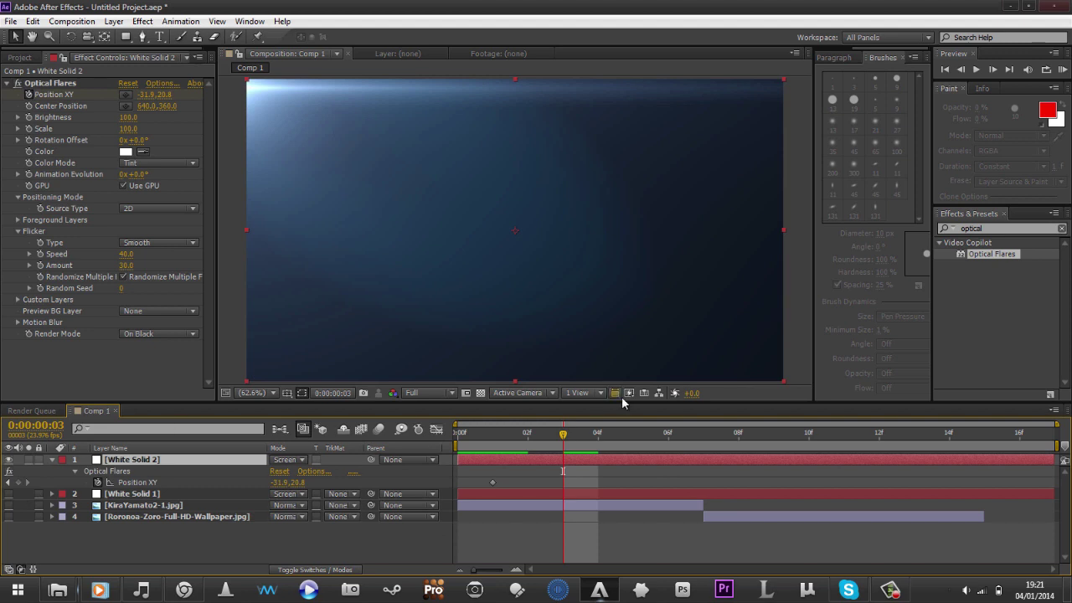
At frame 6, keyframe the flare above and slightly right of the composition's centre, at about 732.8, 199.6.
left_click_drag(561, 437, 670, 438)
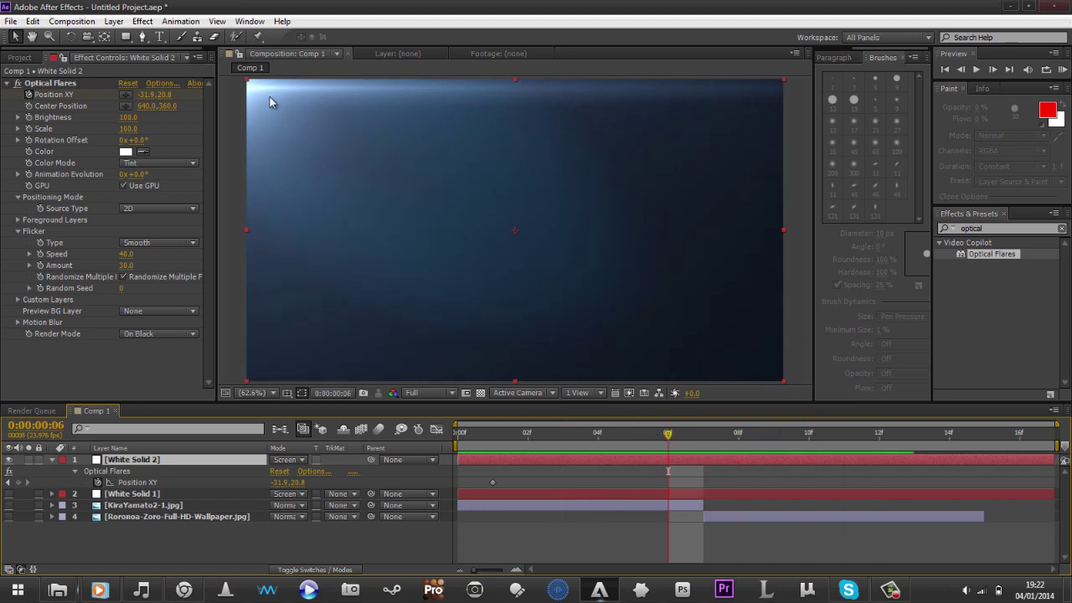
left_click(125, 101)
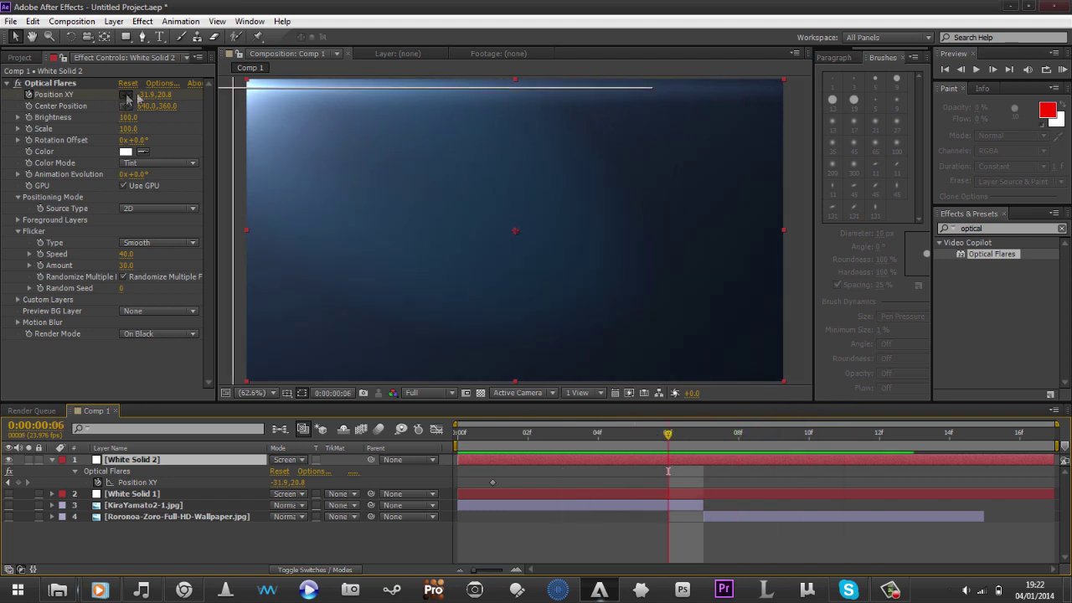
left_click(554, 163)
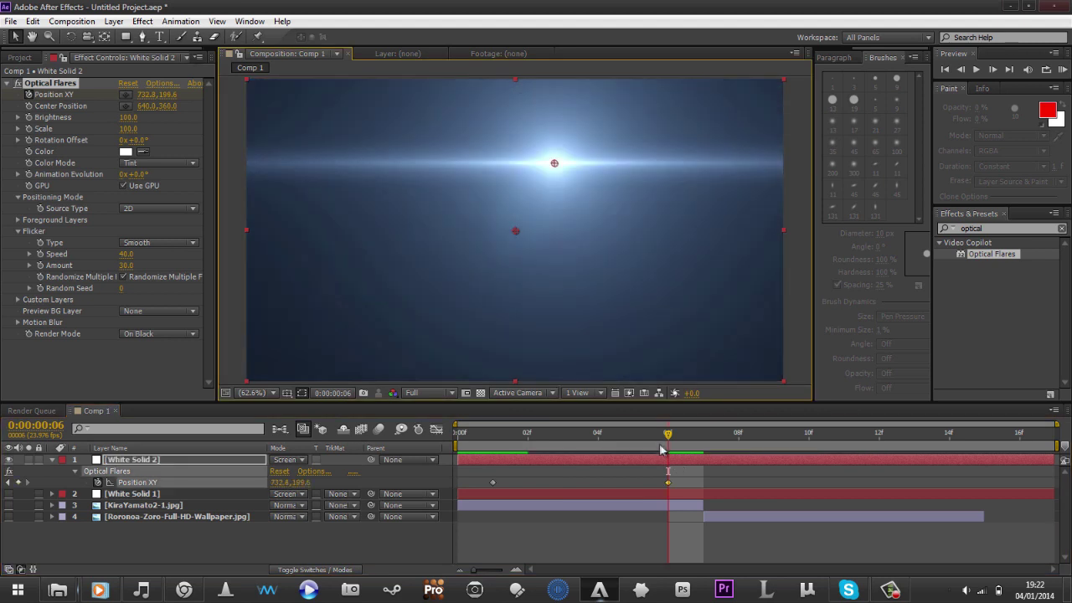
Set the flare's Flicker Amount to 50 and scrub through the frames after the last keyframe to check the flicker.
left_click_drag(660, 443, 759, 427)
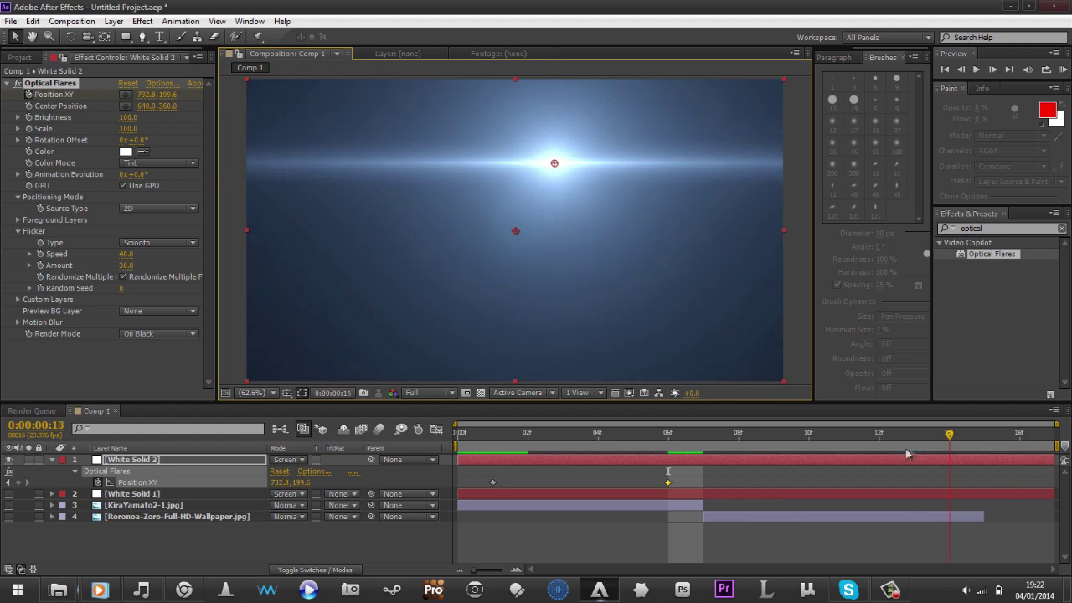
left_click_drag(906, 454, 866, 464)
left_click(125, 265)
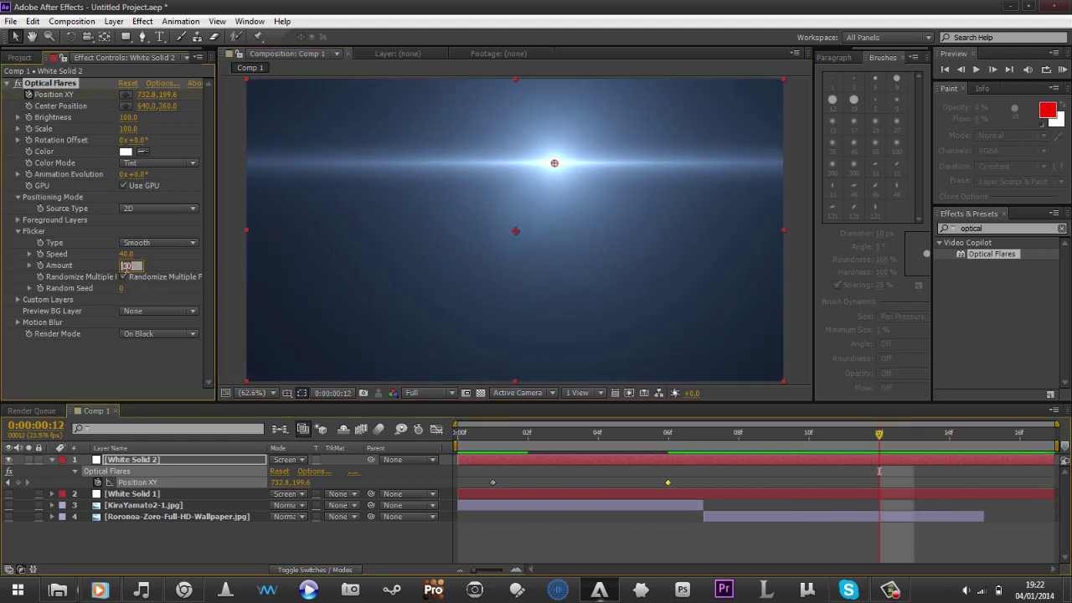
type("50")
key("Return")
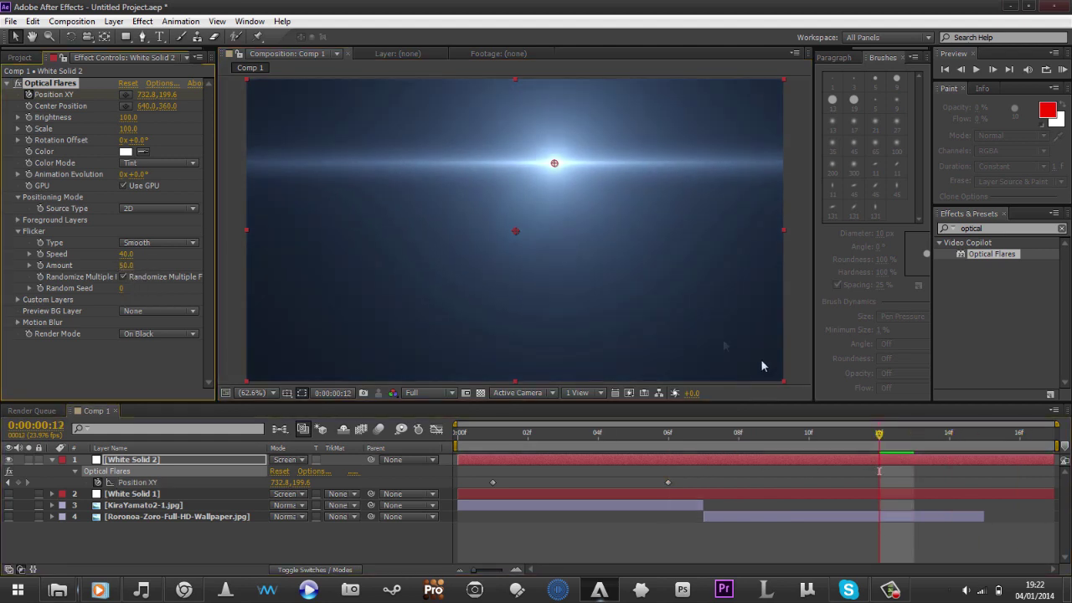
left_click_drag(708, 439, 811, 423)
left_click_drag(979, 423, 741, 442)
Set the flare's Flicker Speed to 100 and scrub to frame 9 to check the flicker.
left_click(126, 254)
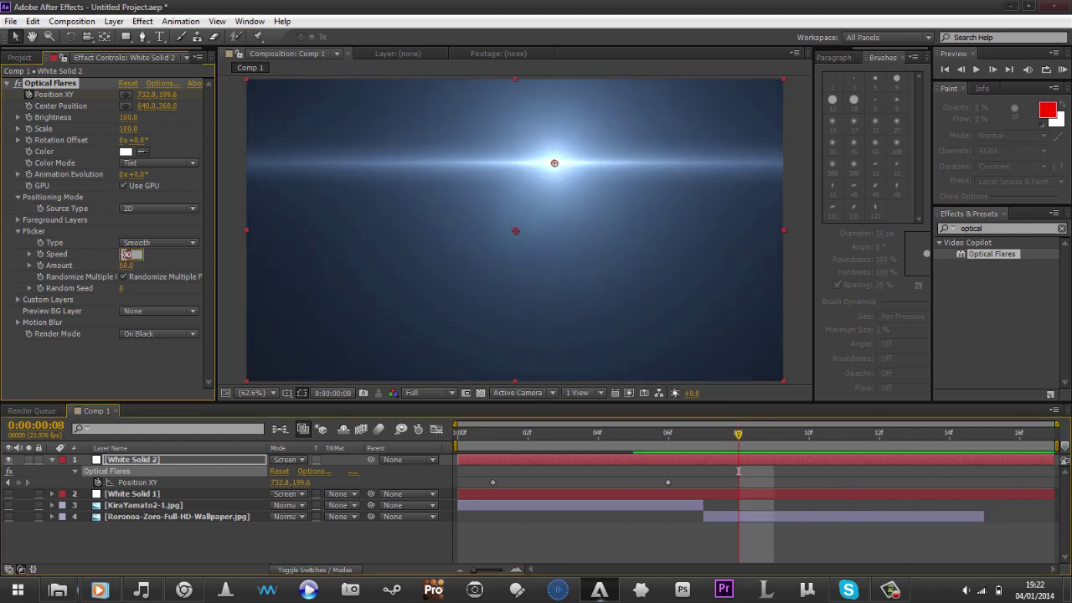
key("Return")
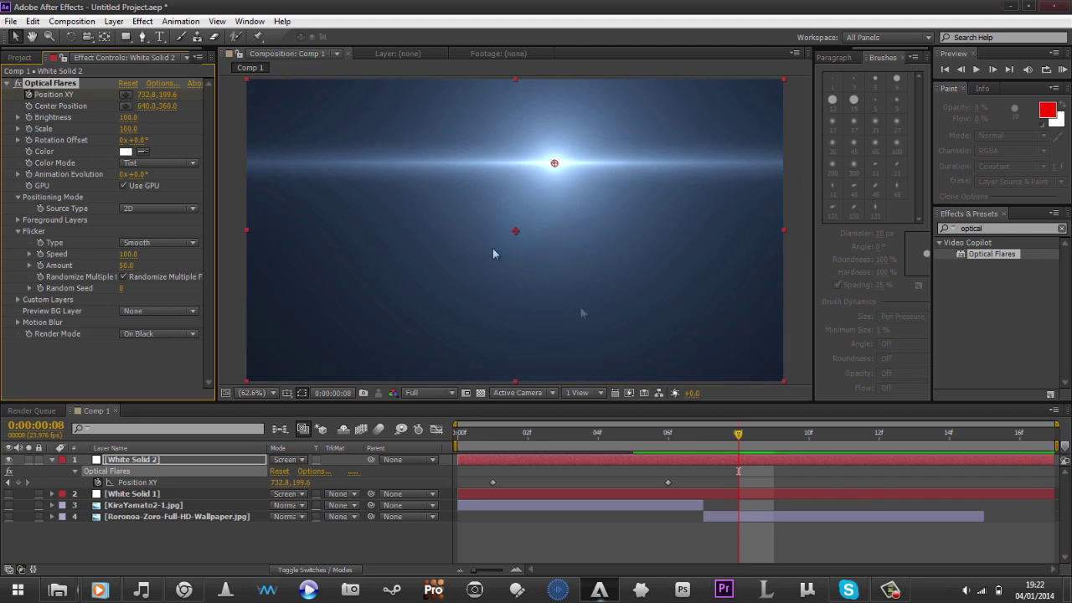
left_click_drag(695, 432, 784, 455)
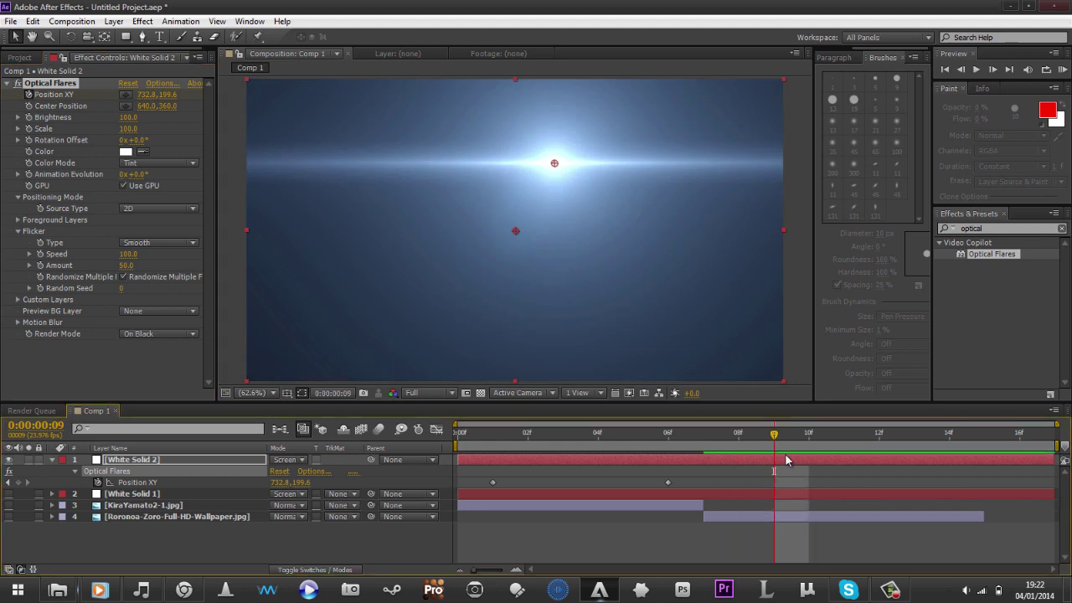
Look into the flare's Motion Blur settings and set its Render Mode to On Transparent.
left_click(17, 322)
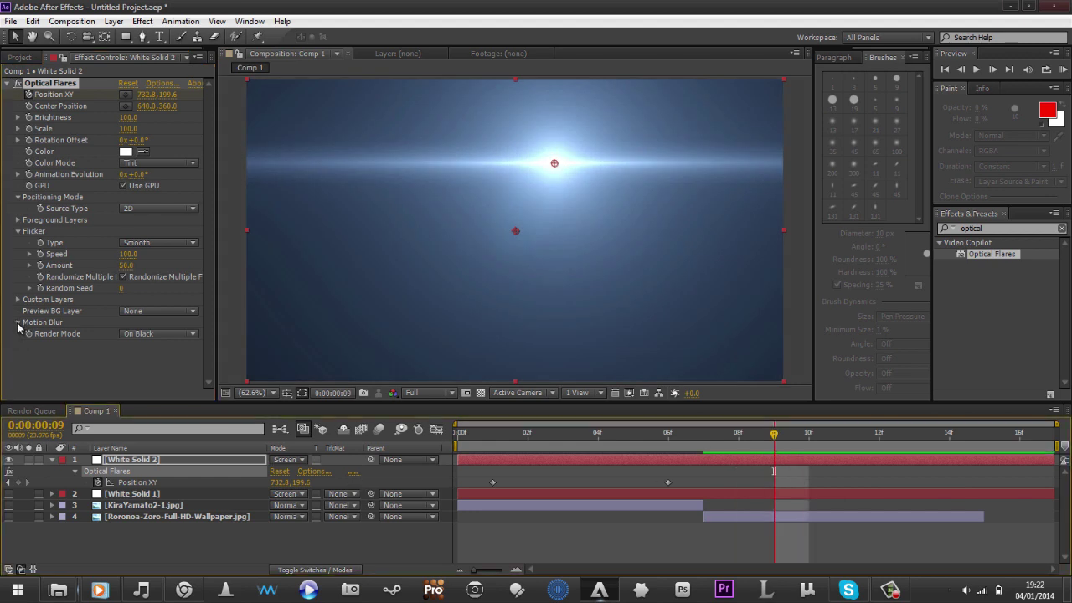
left_click(18, 322)
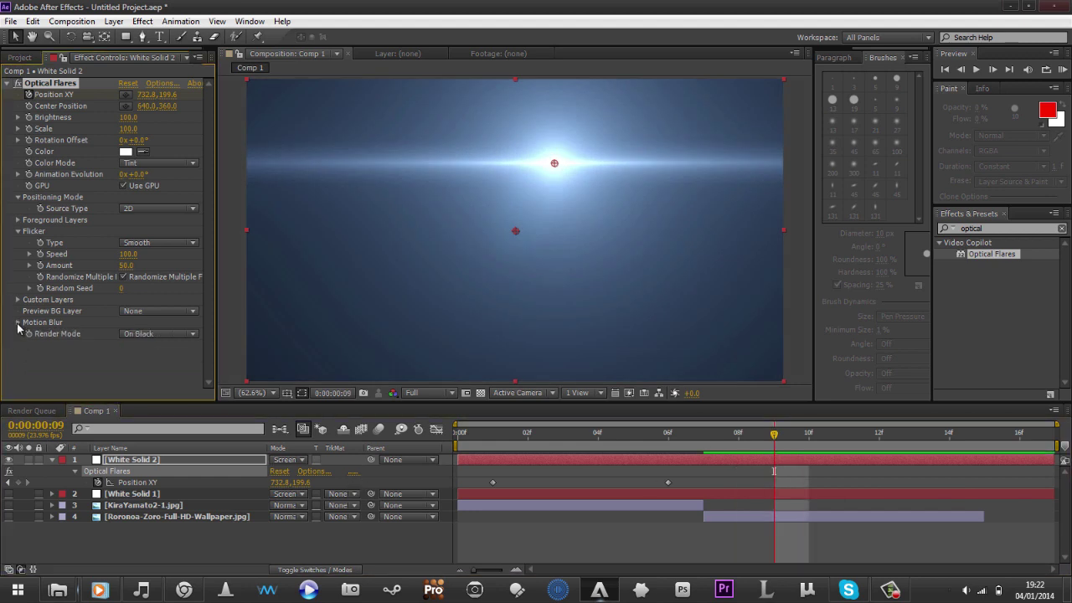
left_click(140, 335)
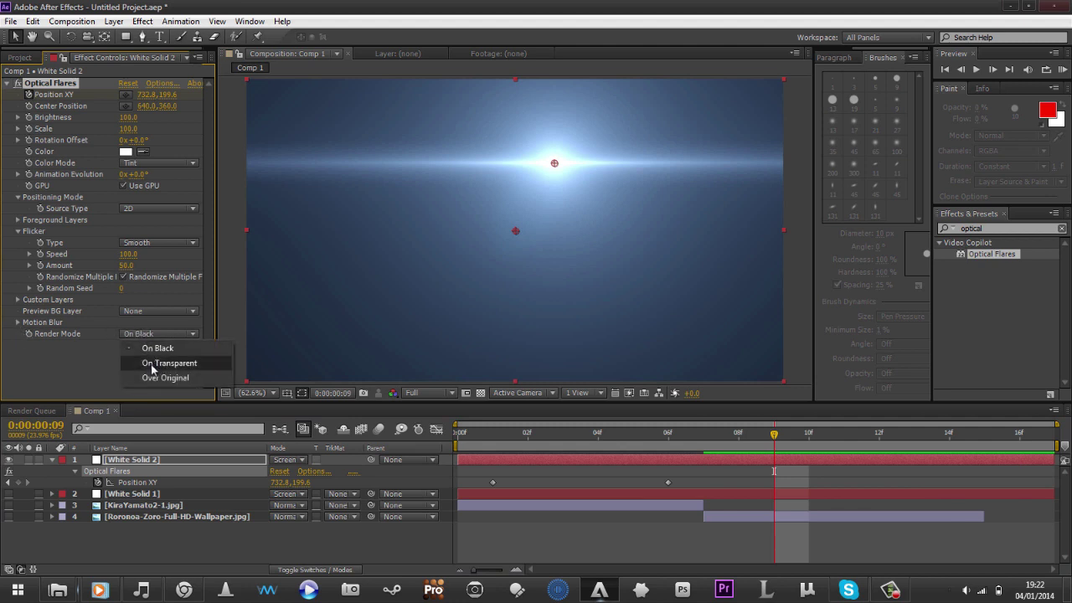
left_click(152, 365)
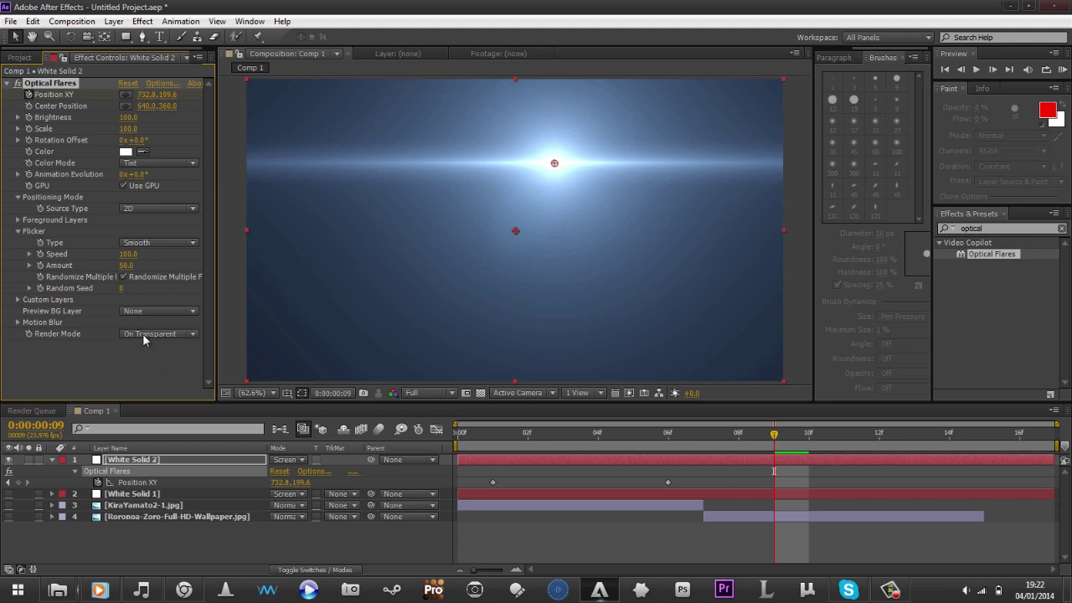
Show both wallpaper layers to check the flare over them up to frame 10, and hide the Roronoa-Zoro wallpaper again.
left_click(6, 507)
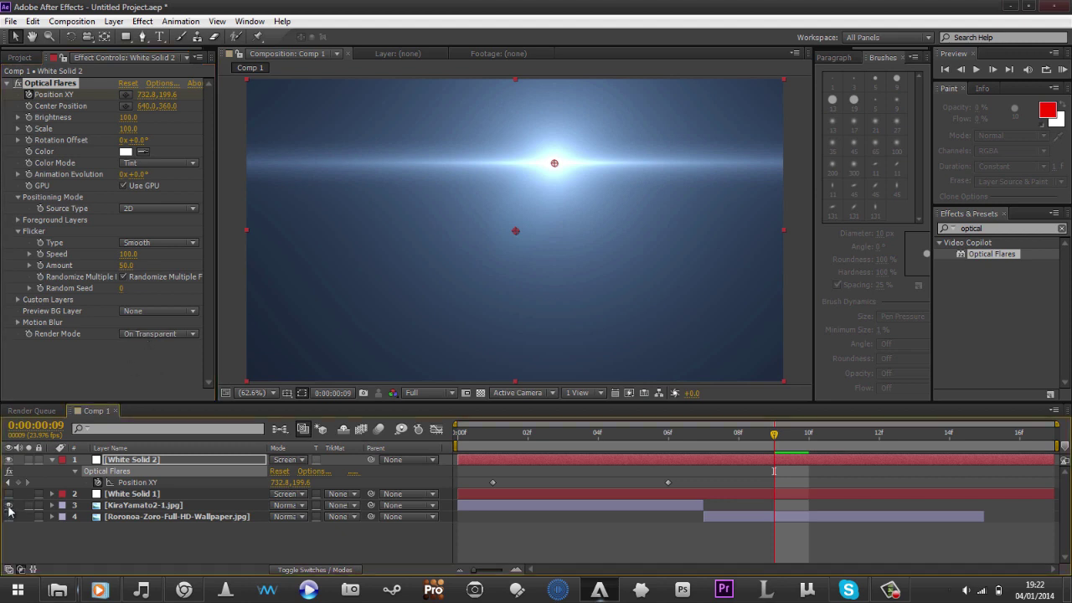
left_click(9, 517)
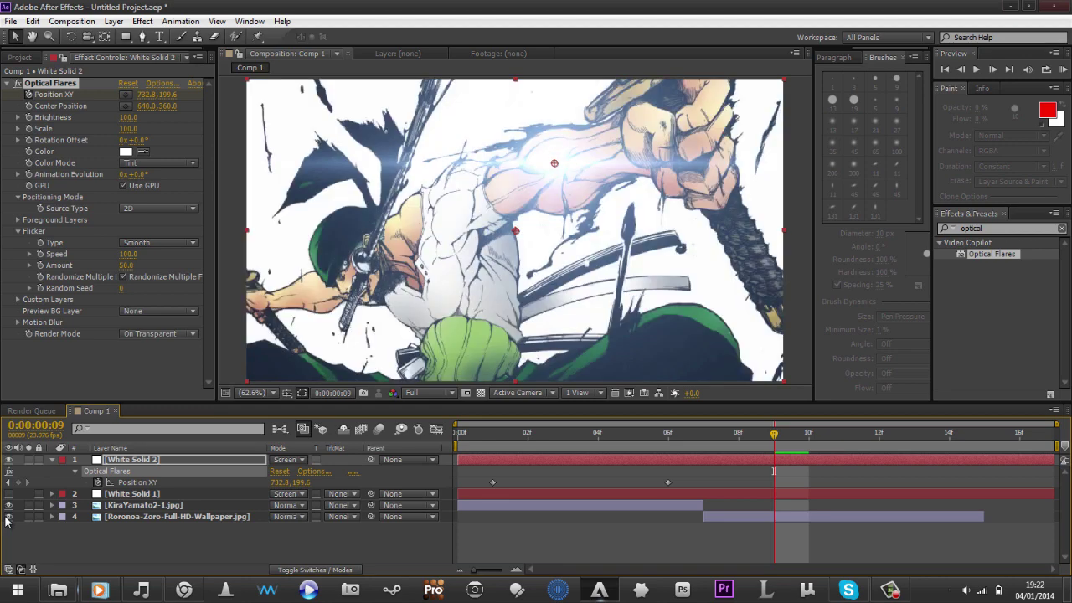
left_click_drag(743, 444, 815, 450)
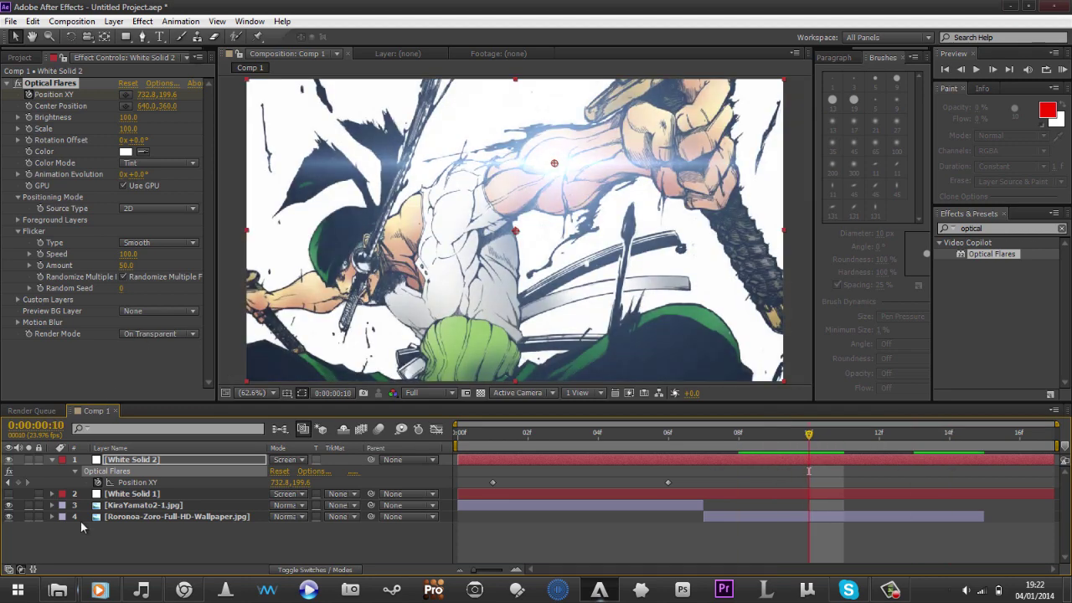
left_click(10, 518)
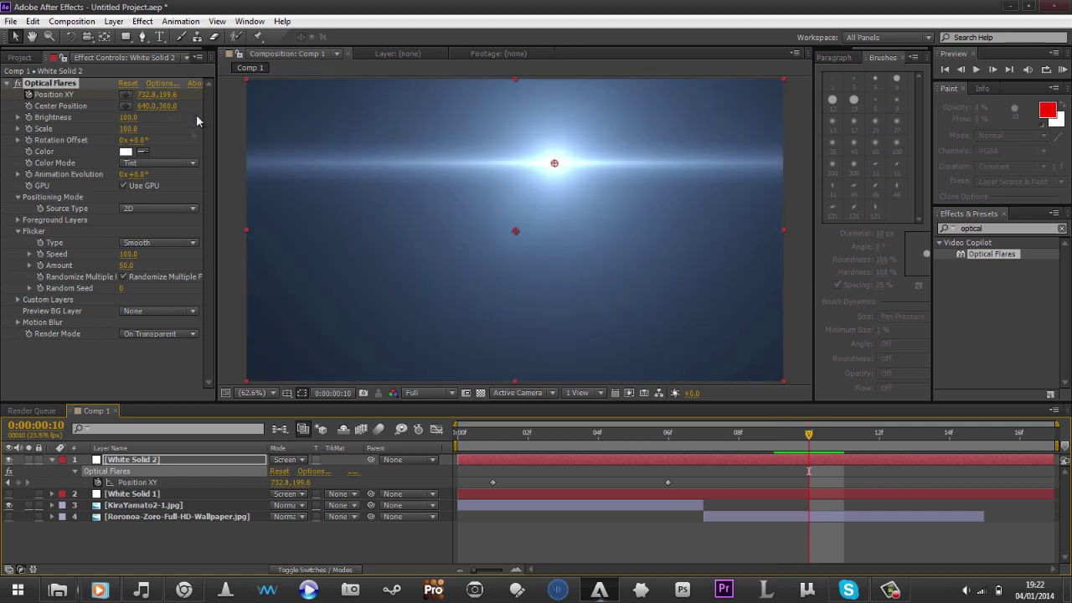
Change the flare's color to pale cyan A7F8FF.
left_click(125, 152)
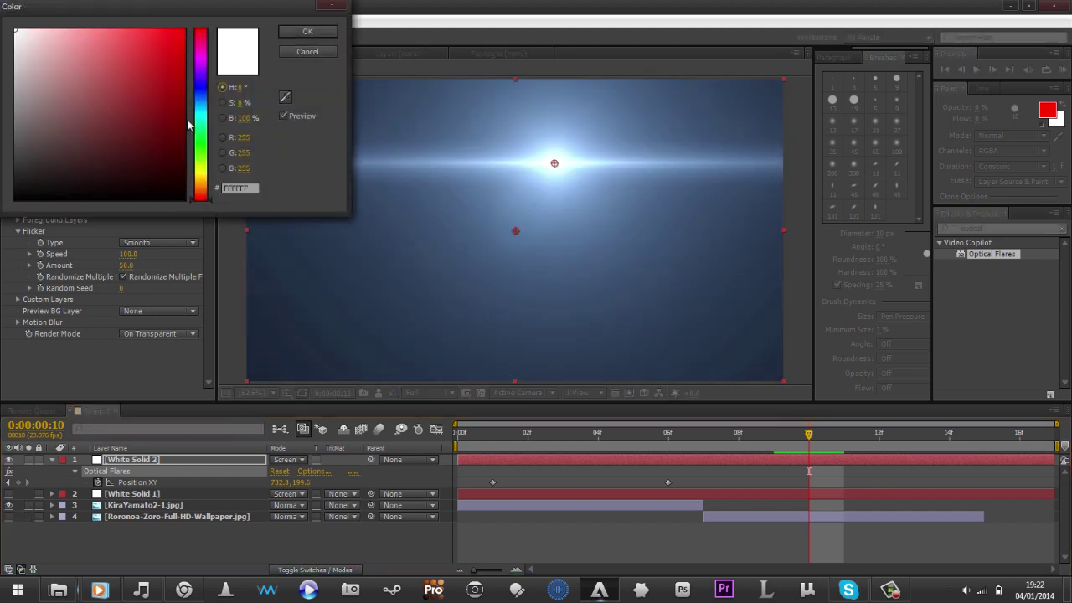
left_click(202, 113)
mouse_move(124, 102)
left_mouse_down()
mouse_move(123, 91)
mouse_move(156, 137)
mouse_move(175, 52)
left_mouse_up()
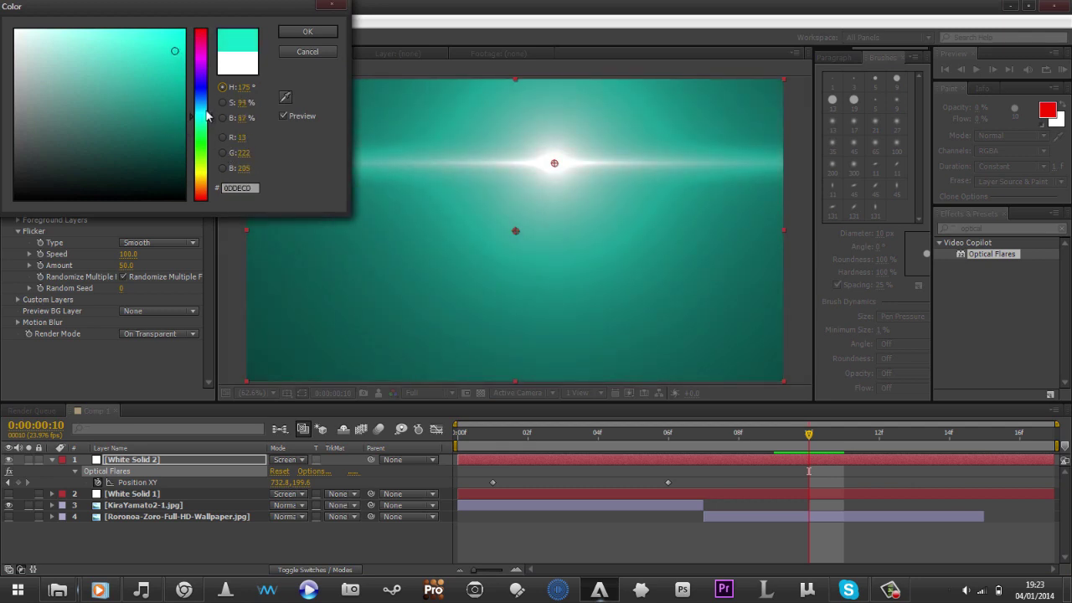
left_click_drag(207, 114, 210, 118)
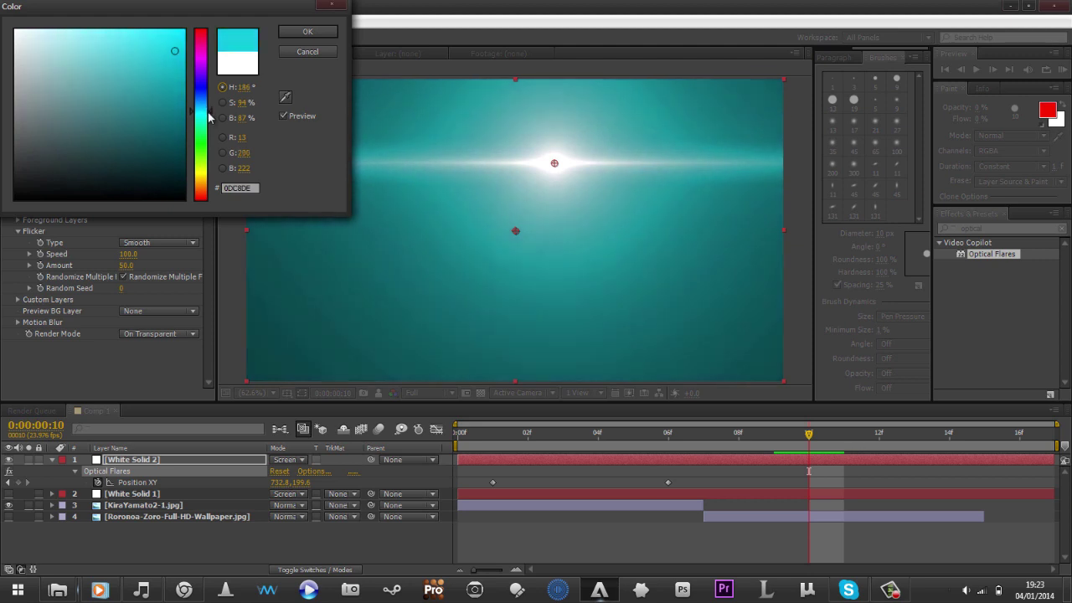
mouse_move(178, 67)
left_mouse_down()
mouse_move(73, 13)
mouse_move(79, 40)
mouse_move(34, 21)
mouse_move(73, 20)
left_mouse_up()
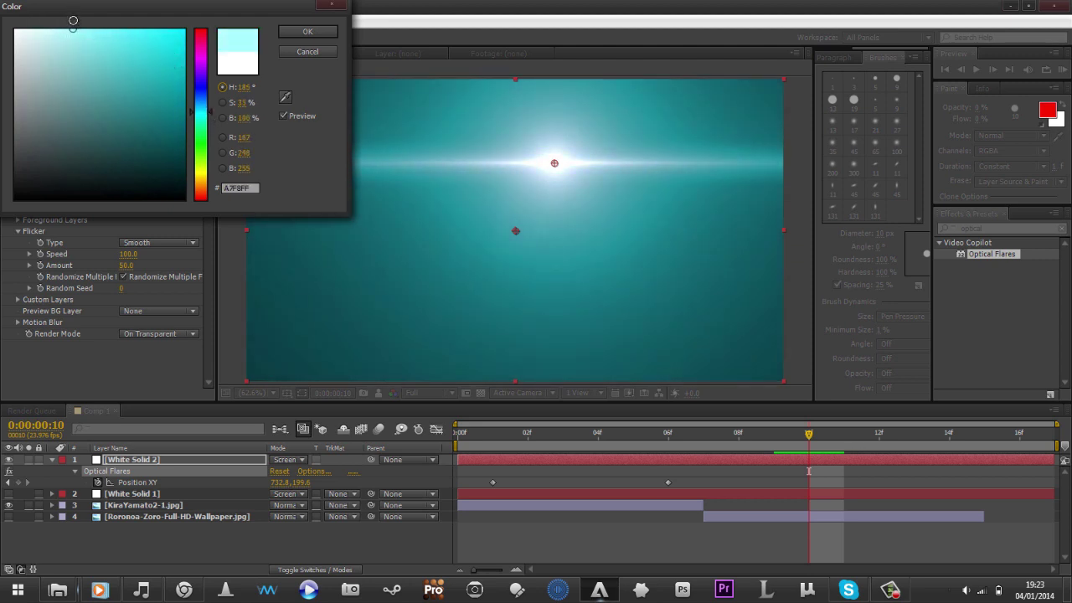
left_click(305, 31)
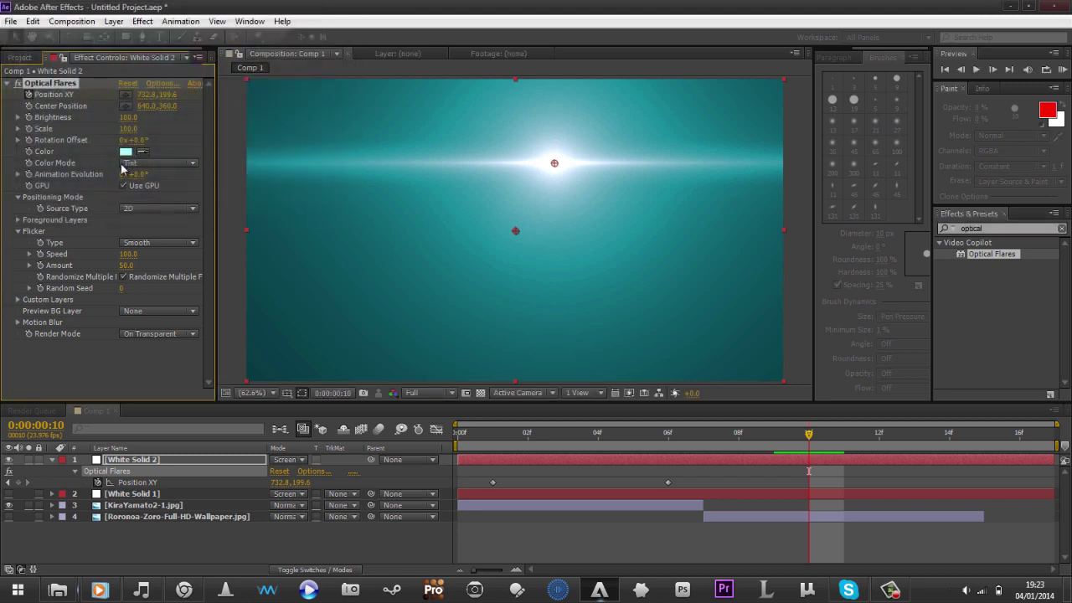
Try the Multiply color mode on the flare and set it back to Tint.
left_click(143, 162)
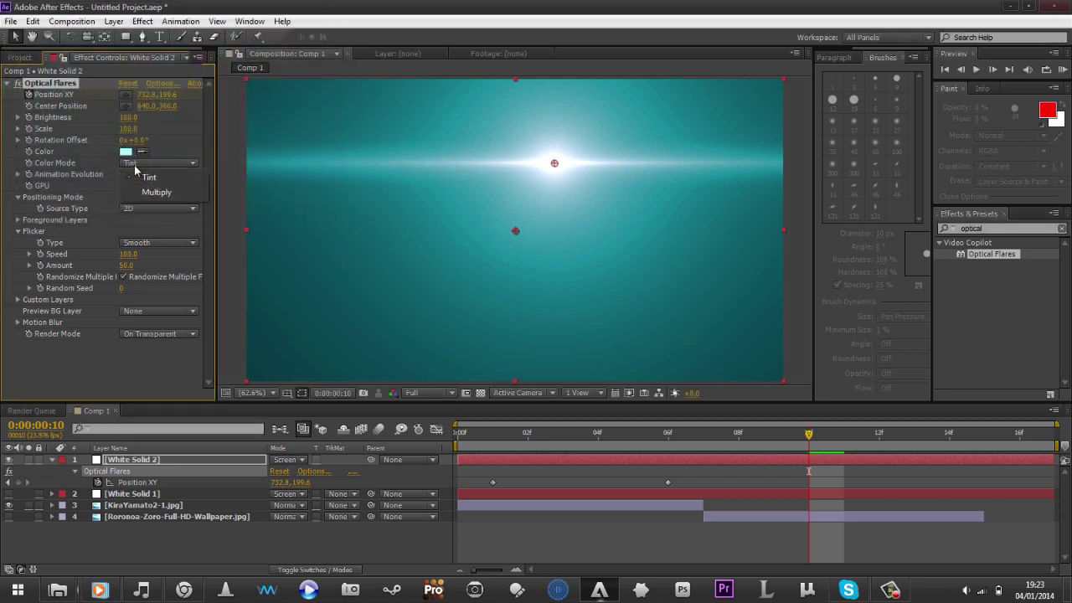
left_click(155, 195)
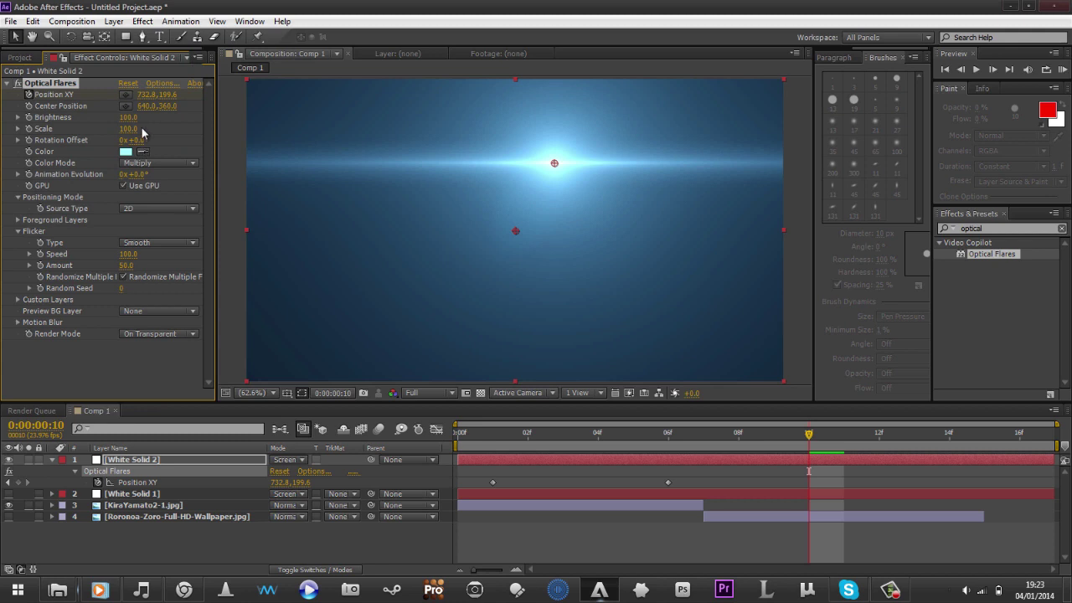
left_click(143, 164)
left_click(153, 181)
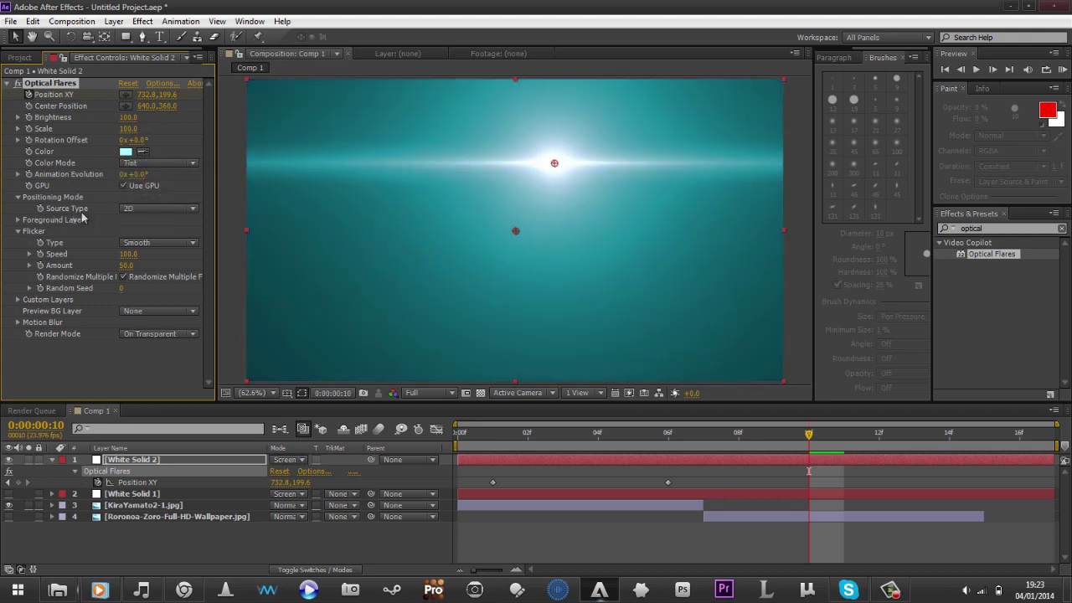
Check the flare's Source Type options, and add a two-node camera named Camera 1 to the composition.
left_click(151, 212)
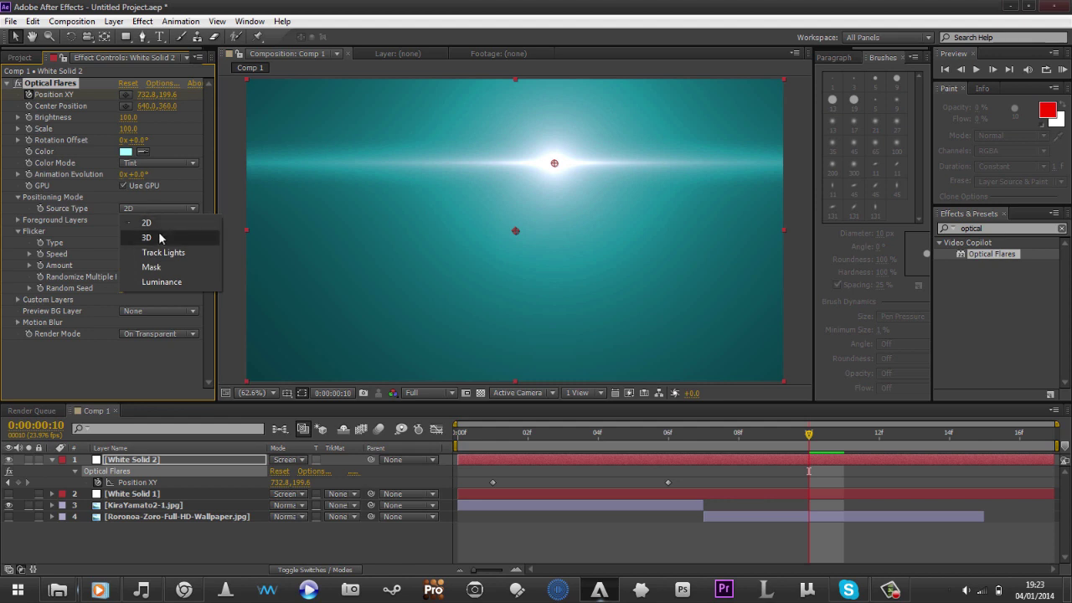
left_click(175, 537)
right_click(177, 540)
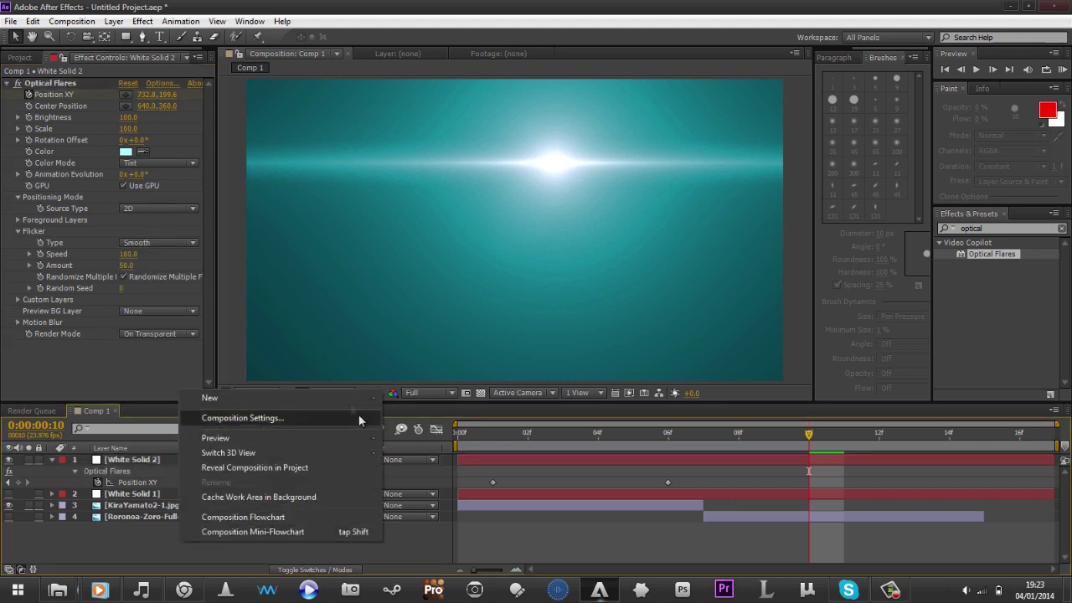
mouse_move(344, 399)
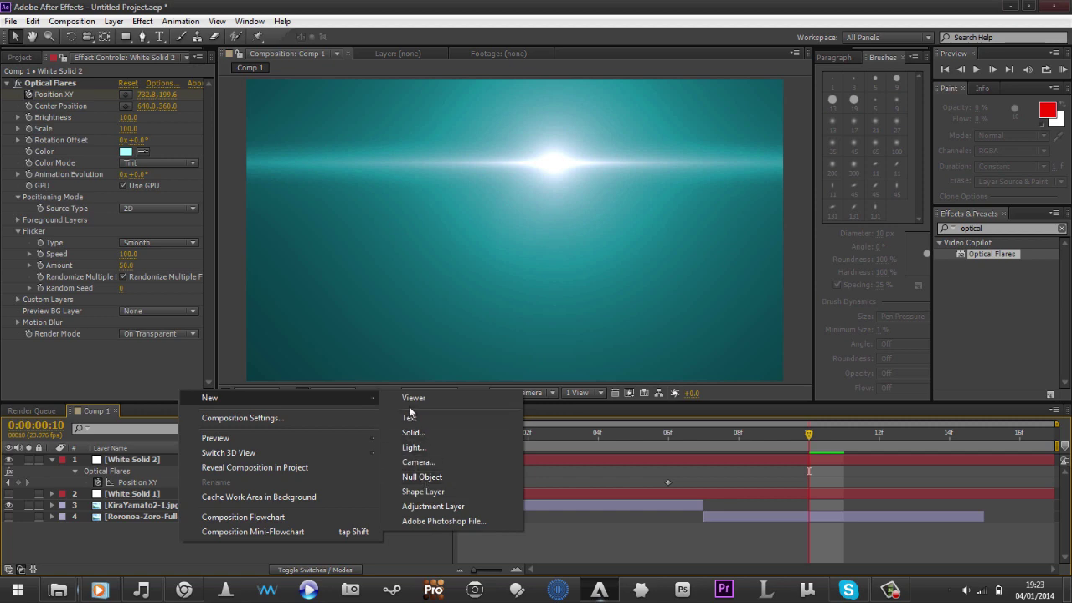
left_click(429, 466)
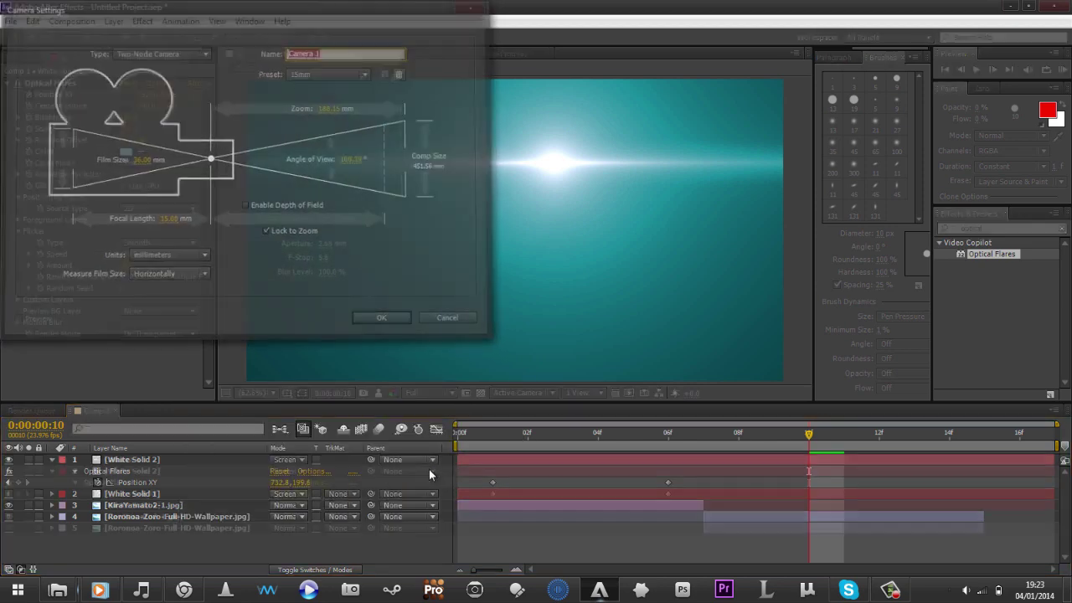
key("Return")
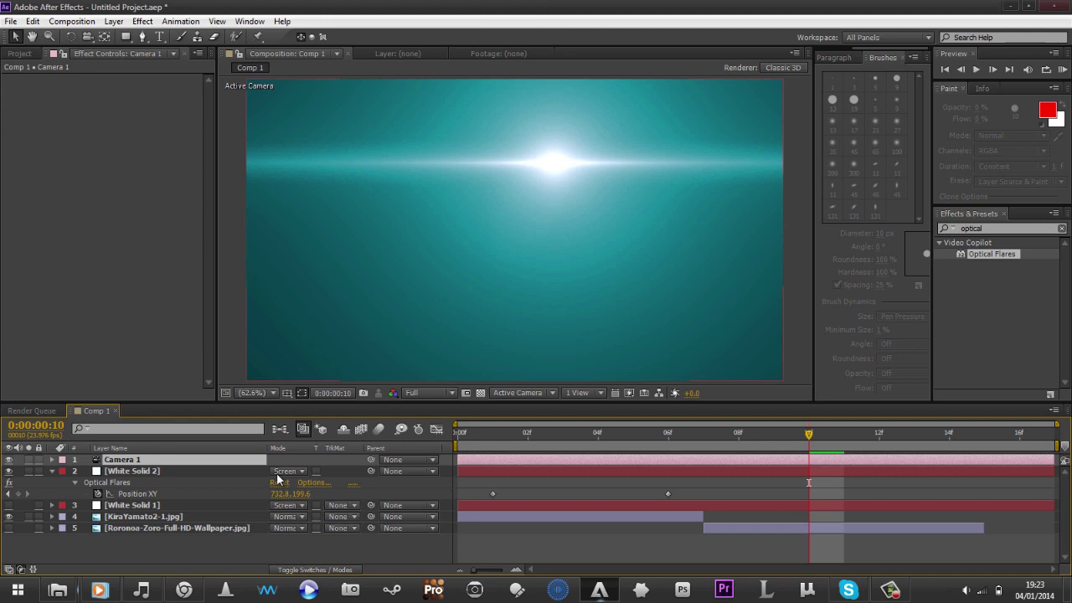
Make White Solid 2 a 3D layer and set its flare's Source Type to 3D.
key("F4")
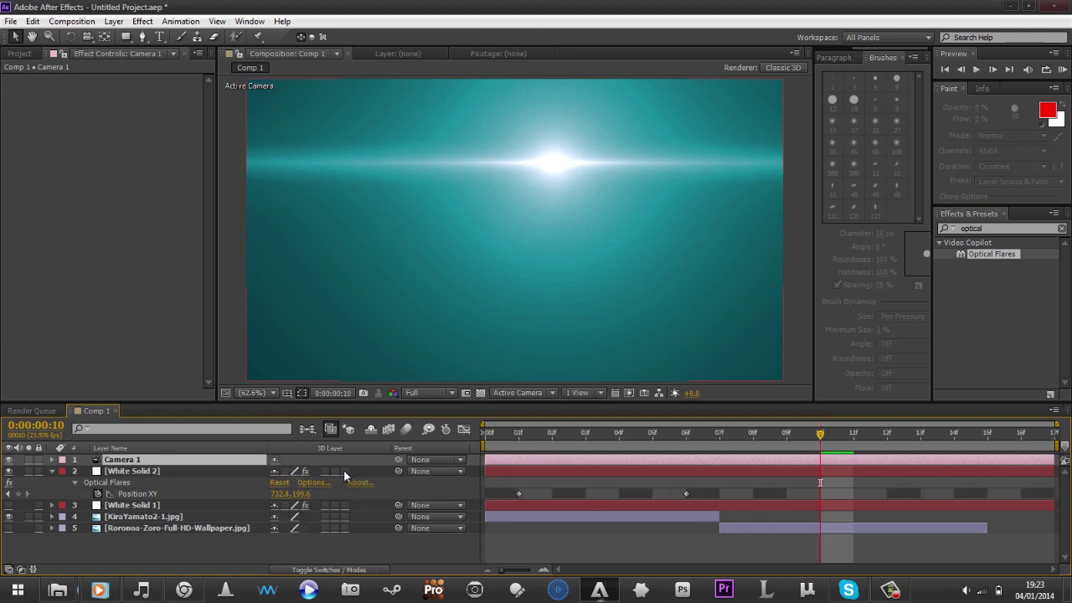
left_click(344, 472)
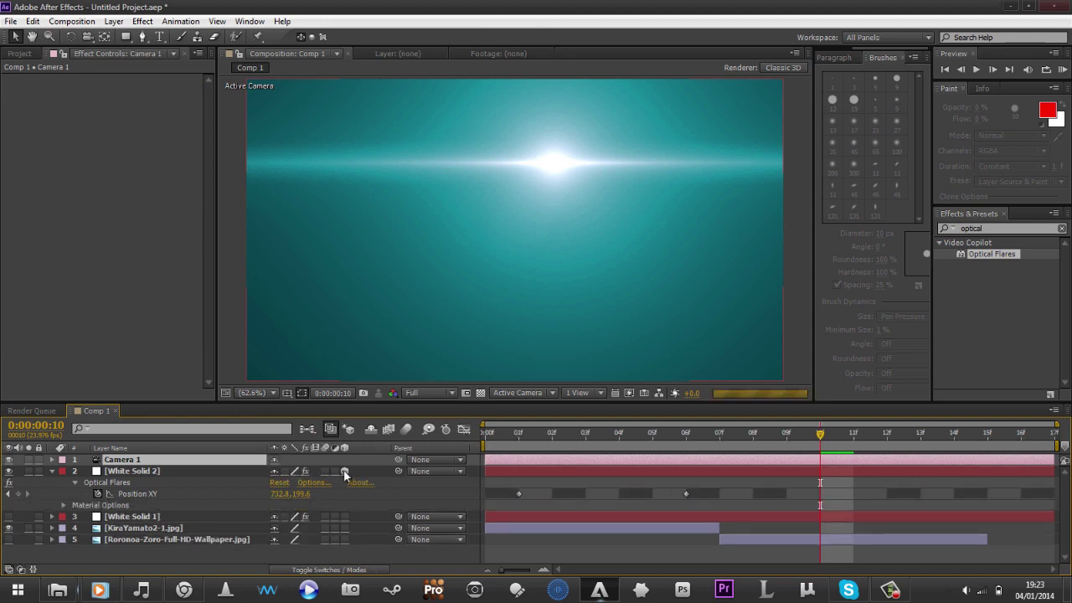
left_click(153, 472)
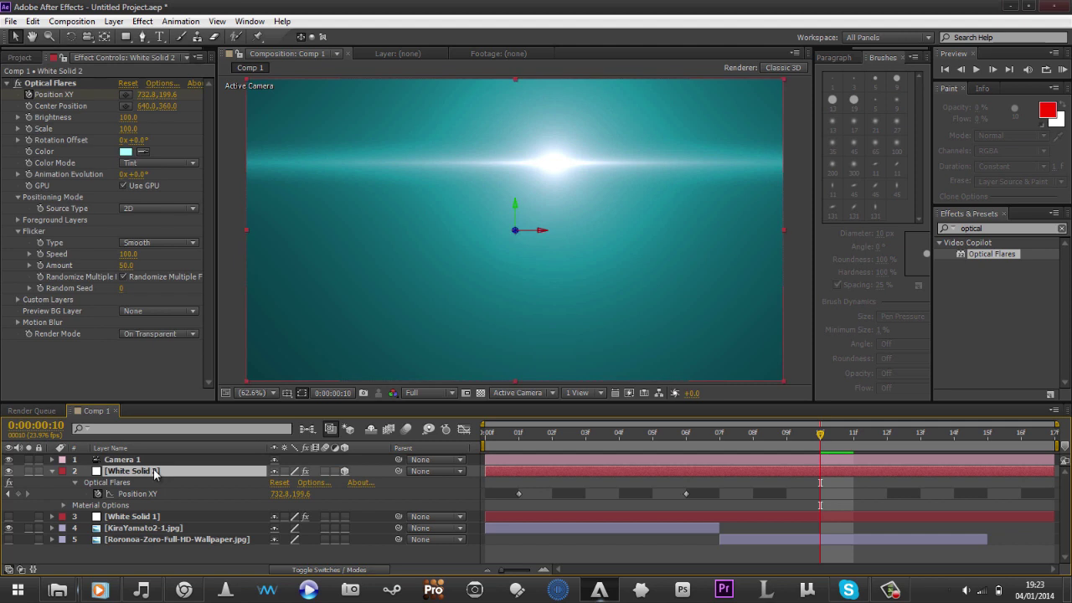
left_click(140, 209)
left_click(144, 221)
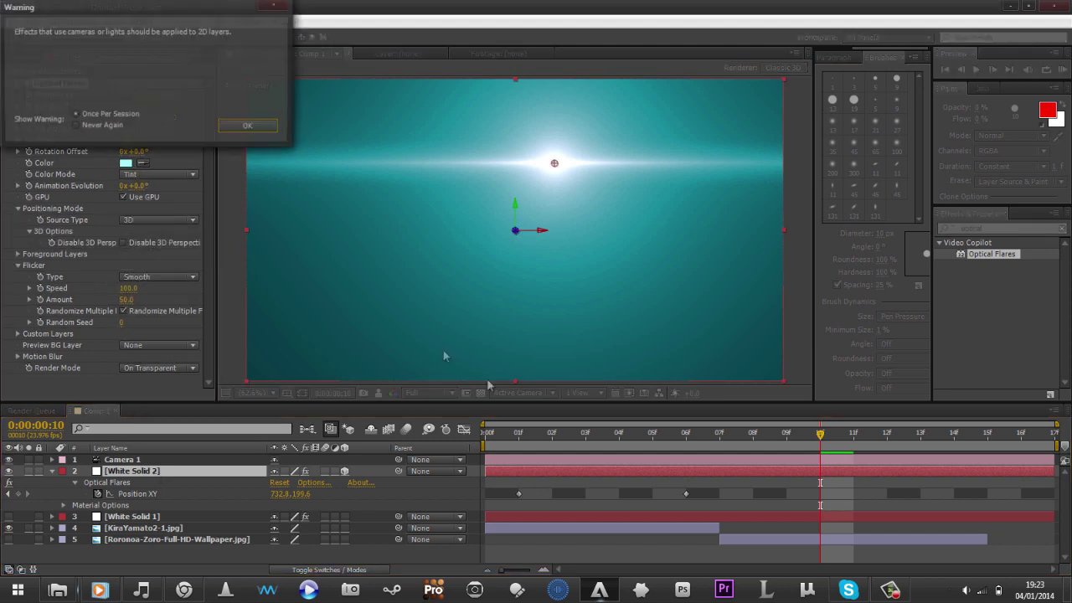
left_click(250, 126)
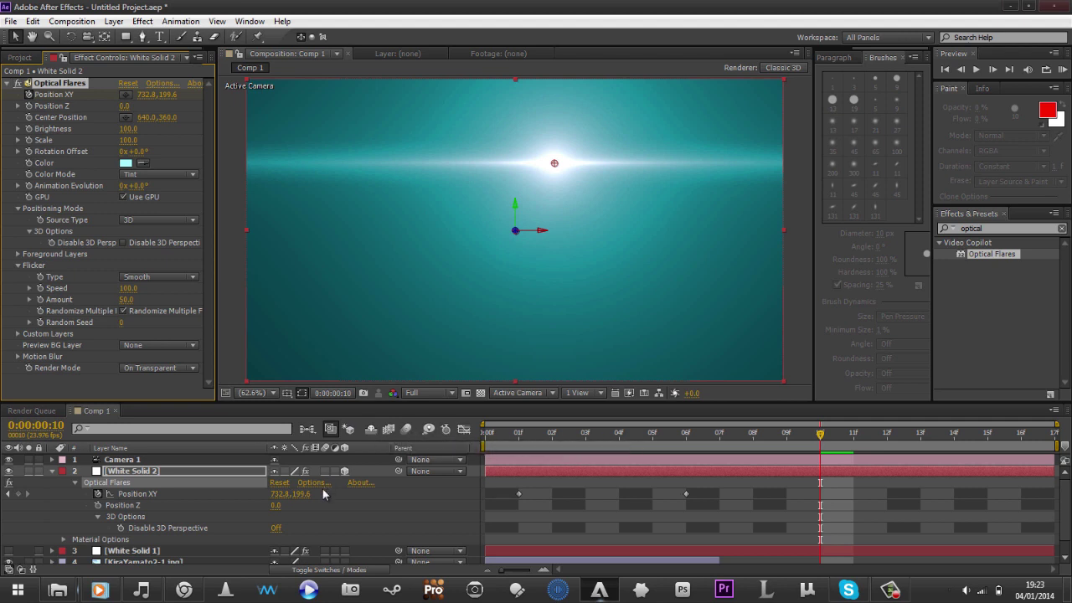
Collapse White Solid 2's properties, try a camera move in the composition view and undo it.
left_click(200, 472)
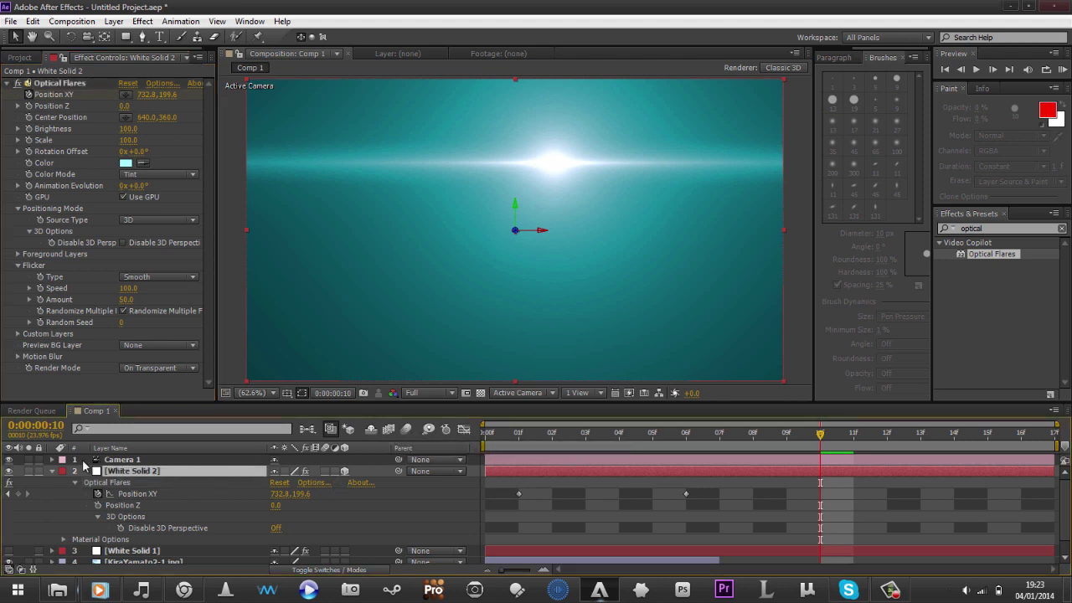
left_click(52, 471)
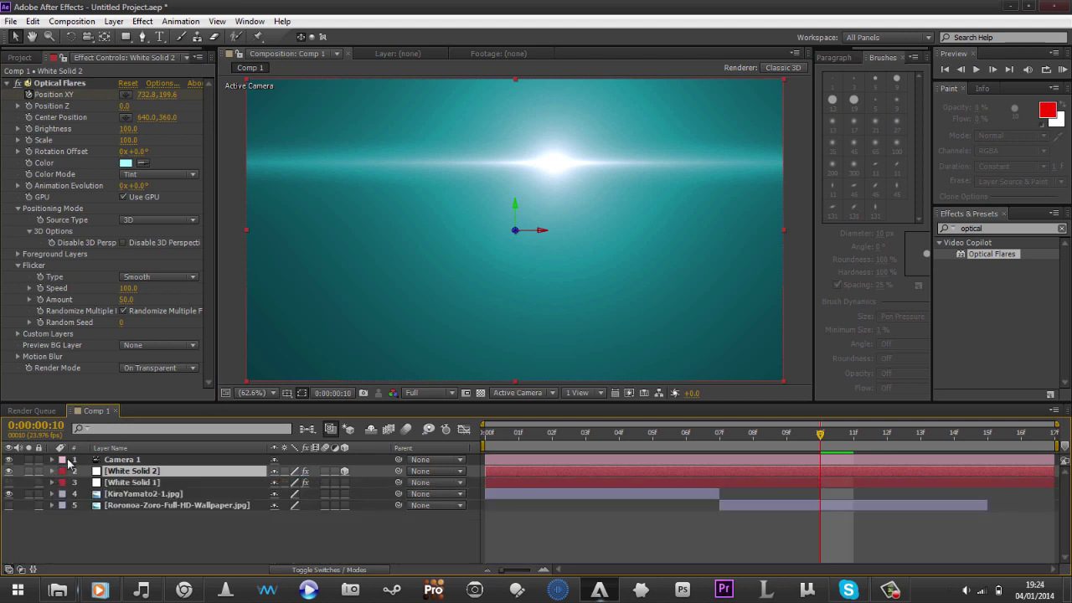
left_click_drag(560, 250, 634, 257)
key("ctrl+z")
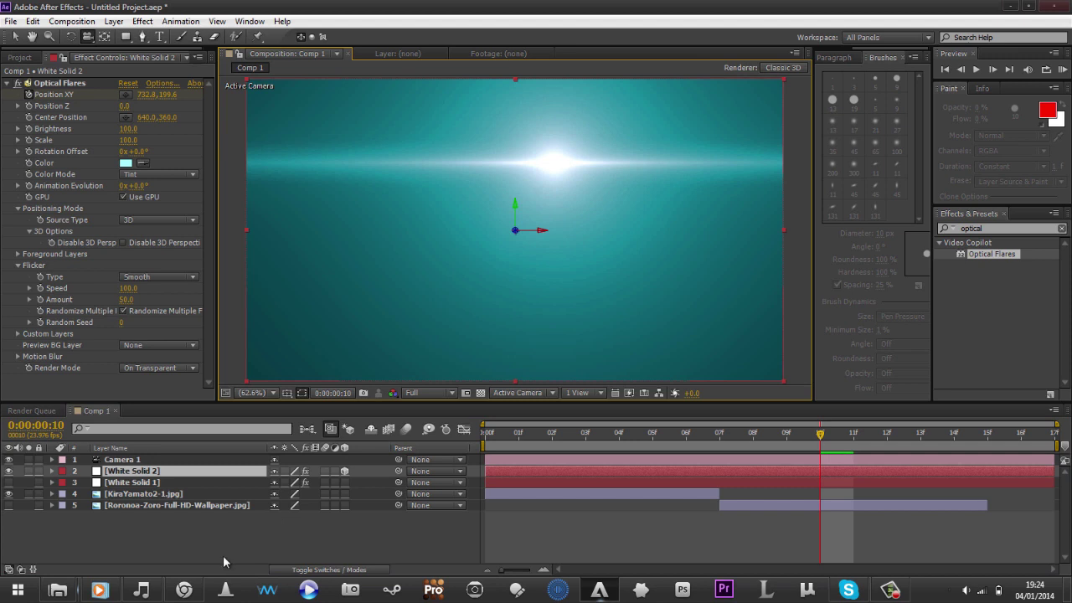
left_click(220, 555)
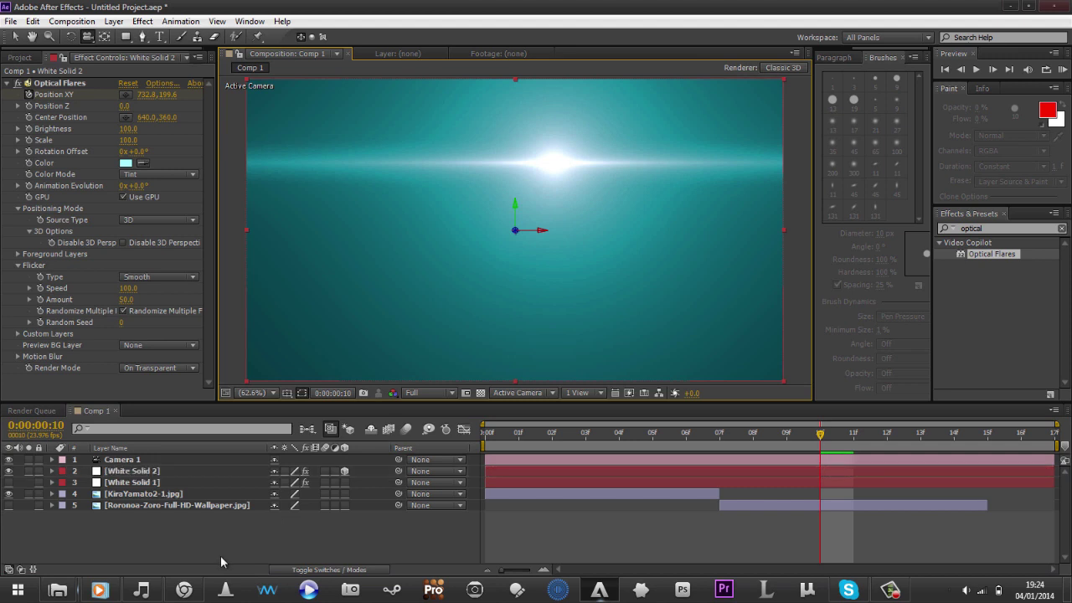
Look into the White Solid 2 flare's Foreground Layers settings, try changing its Rotation Offset and undo that change.
left_click(130, 472)
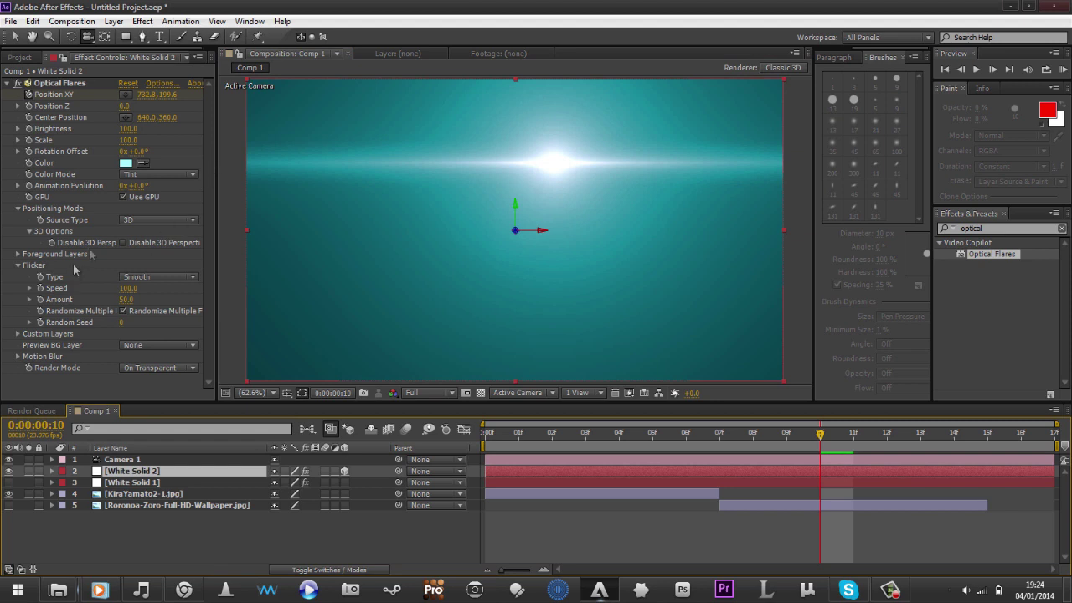
left_click(17, 255)
left_click(18, 255)
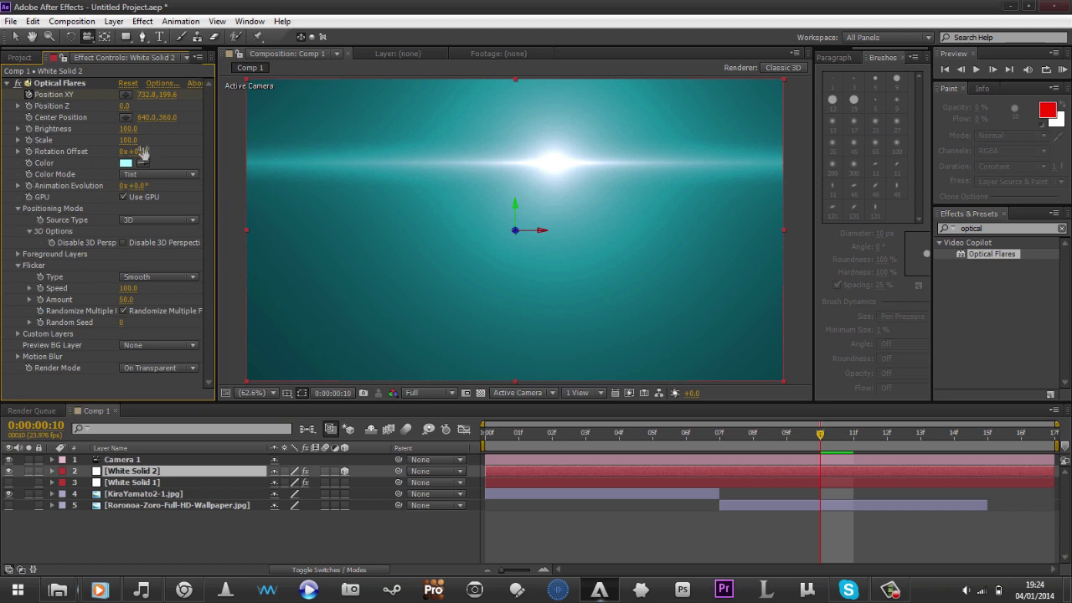
mouse_move(142, 151)
left_mouse_down()
mouse_move(126, 150)
mouse_move(136, 151)
left_mouse_up()
key("ctrl+z")
Hide Camera 1 and White Solid 2, and show White Solid 1 and the Roronoa-Zoro wallpaper.
left_click(8, 460)
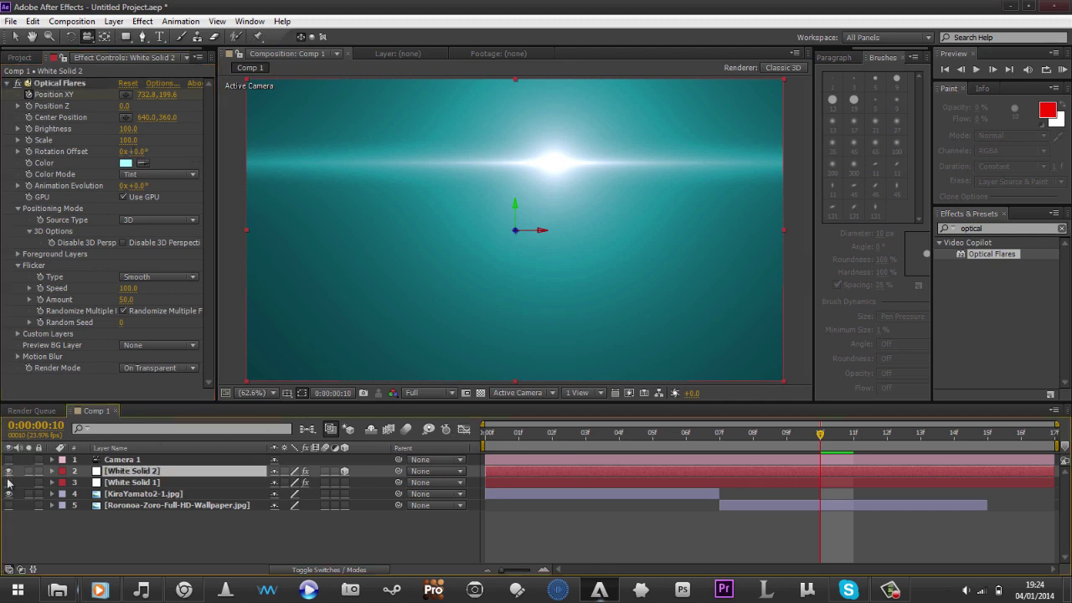
left_click(10, 505)
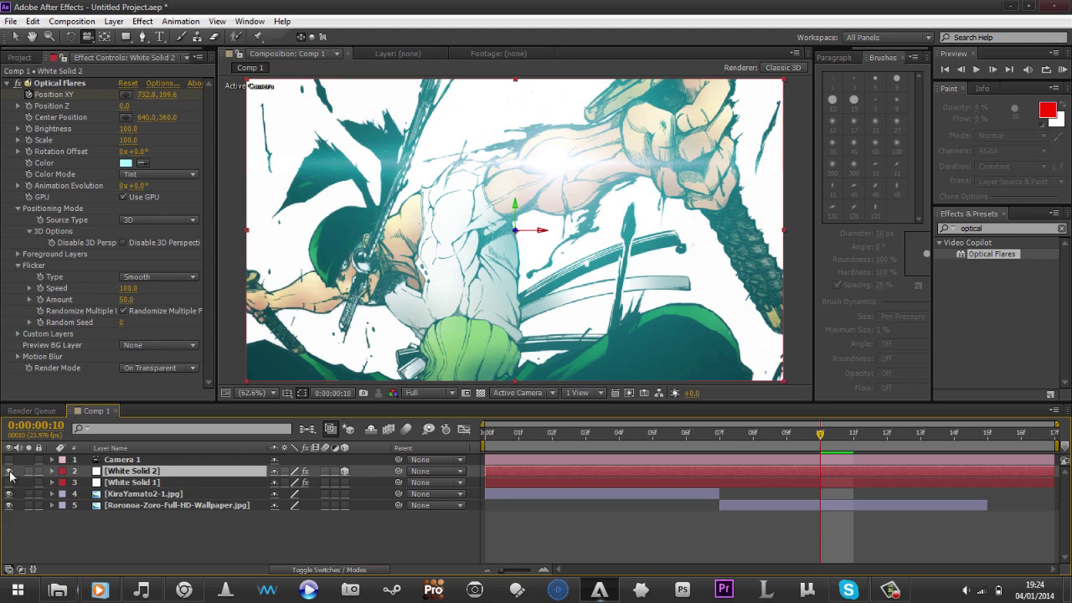
left_click(10, 472)
left_click(10, 484)
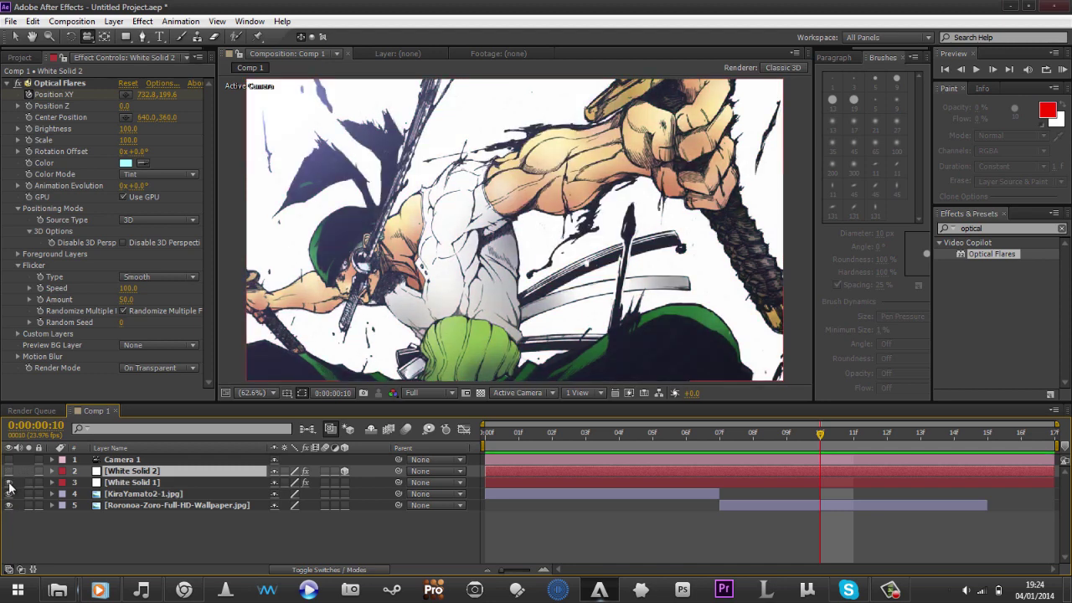
Reveal White Solid 1's Brightness keyframes and scrub between frames 4 and 9 to examine the flare flash between the wallpapers.
left_click_drag(778, 433, 622, 463)
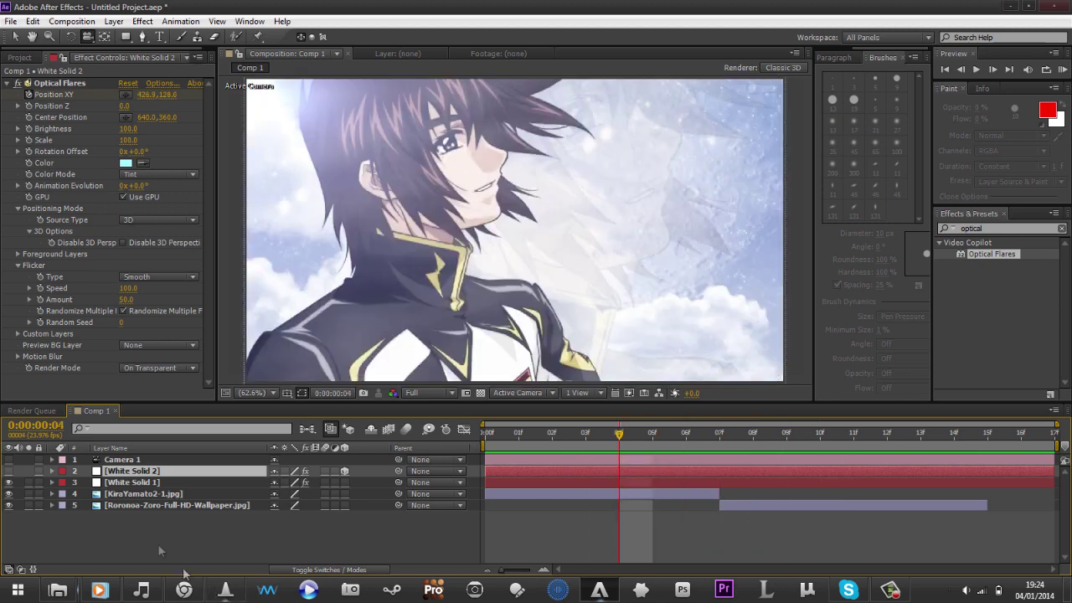
left_click(118, 483)
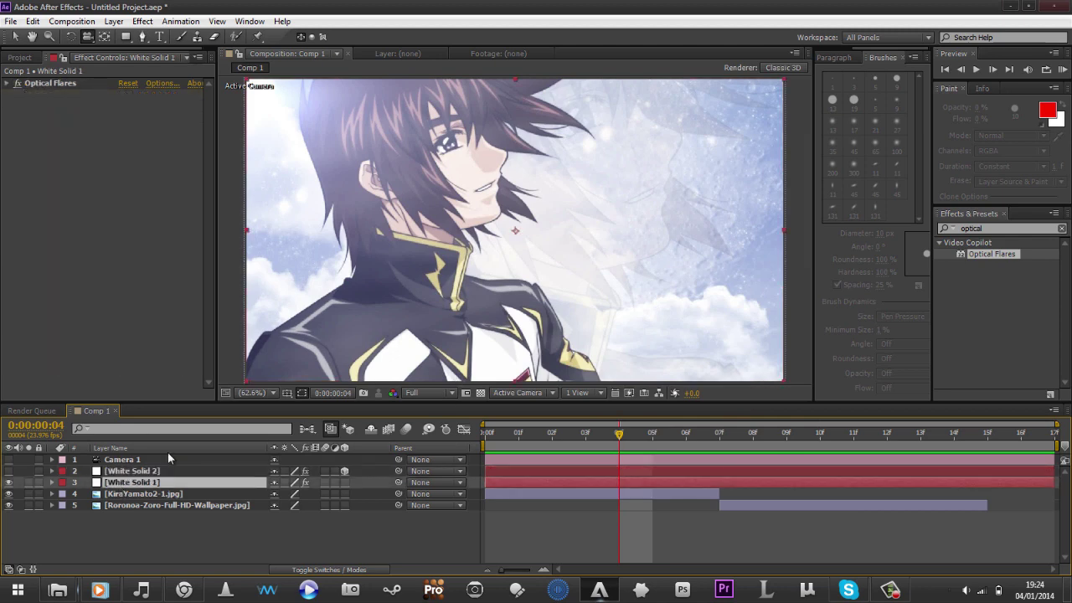
key("u")
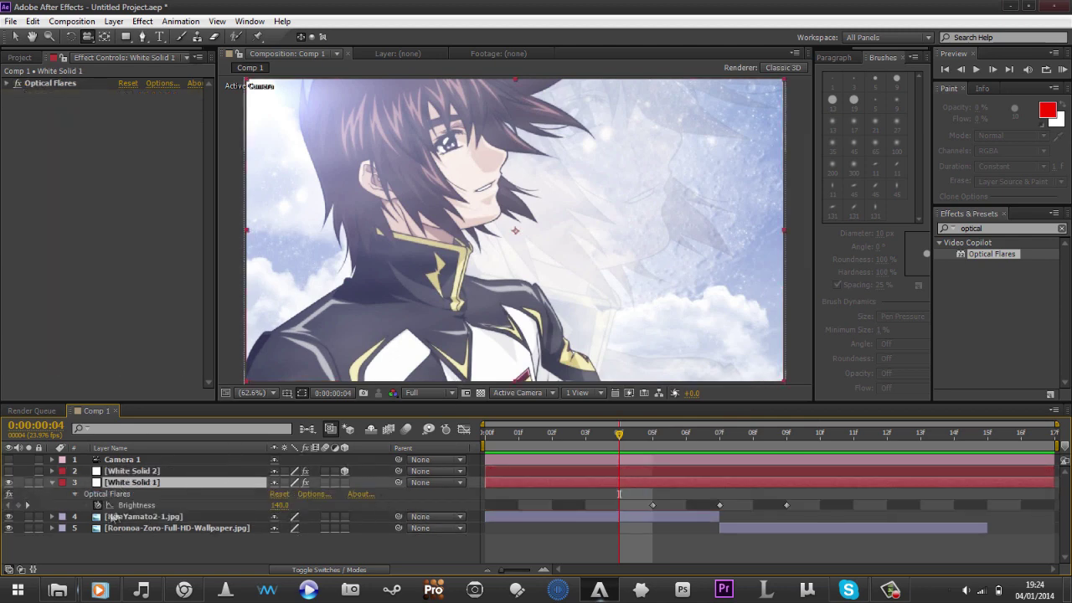
left_click_drag(647, 435, 689, 448)
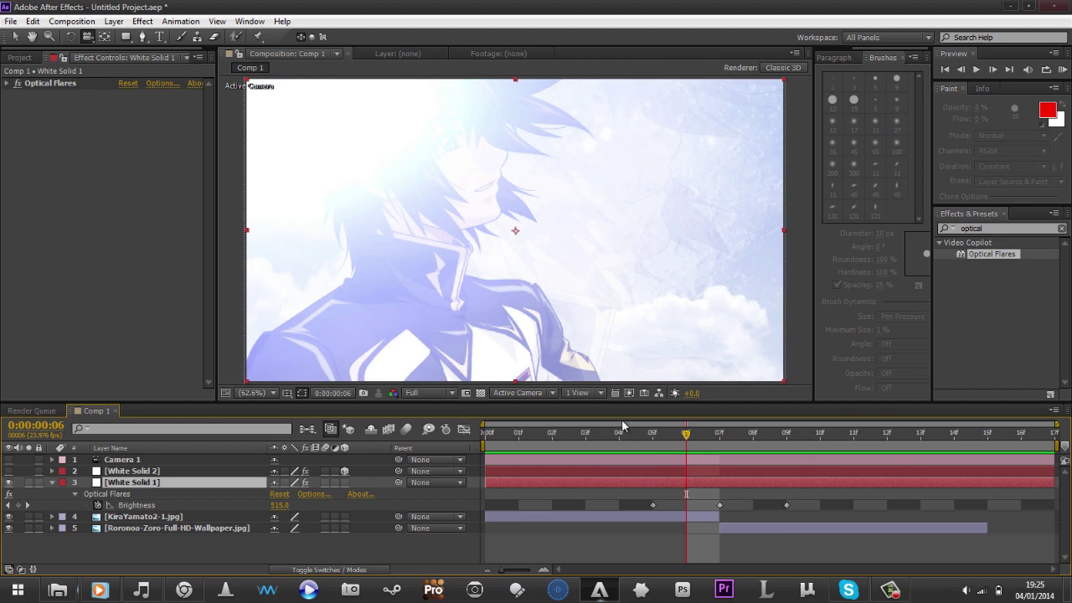
left_click_drag(675, 442, 637, 469)
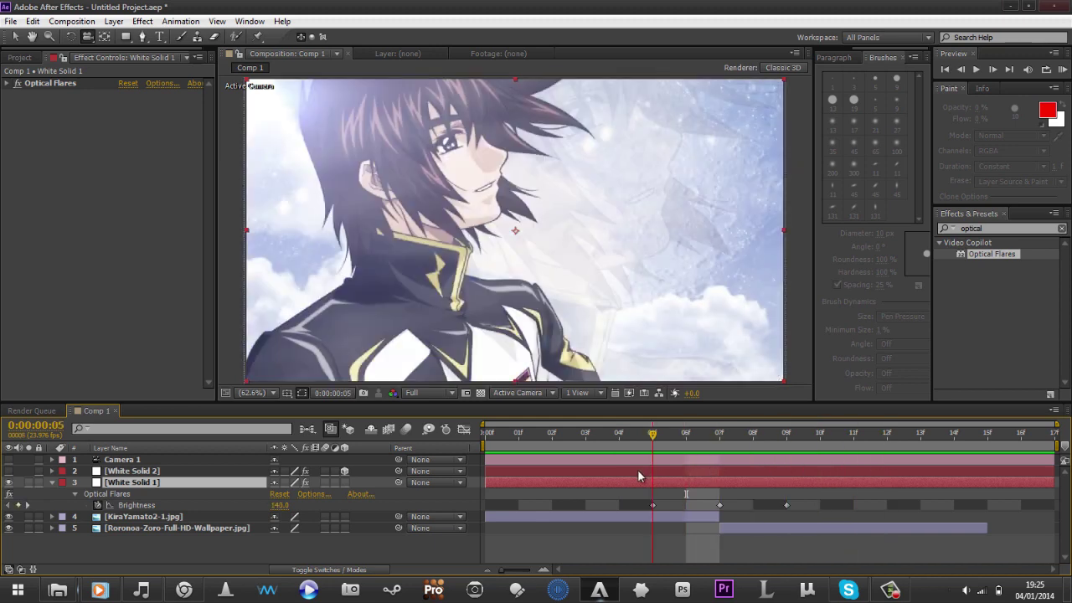
left_click_drag(708, 483, 794, 474)
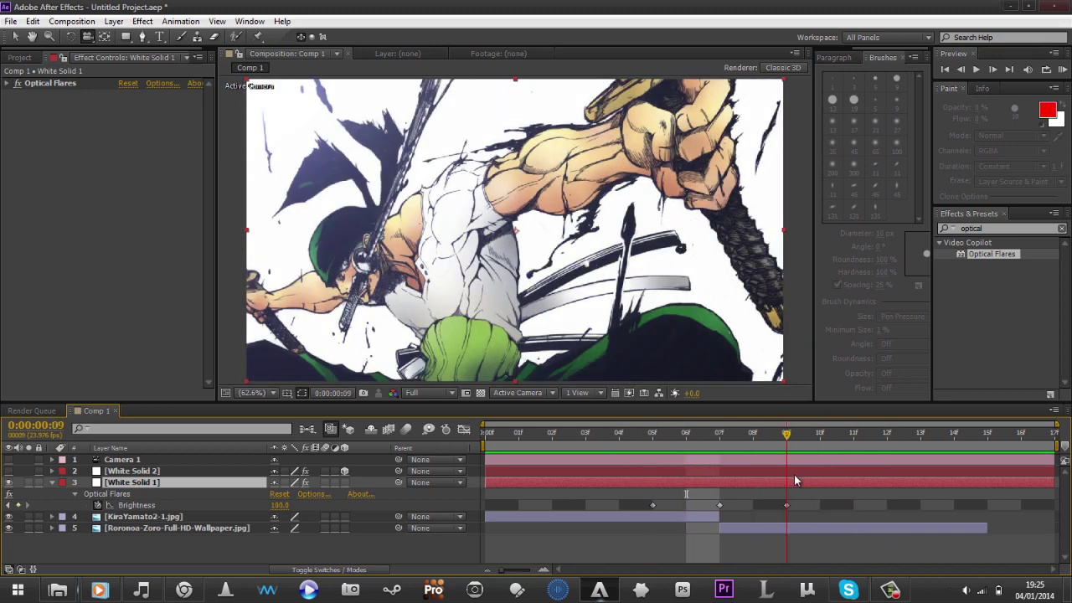
left_click_drag(248, 557, 138, 493)
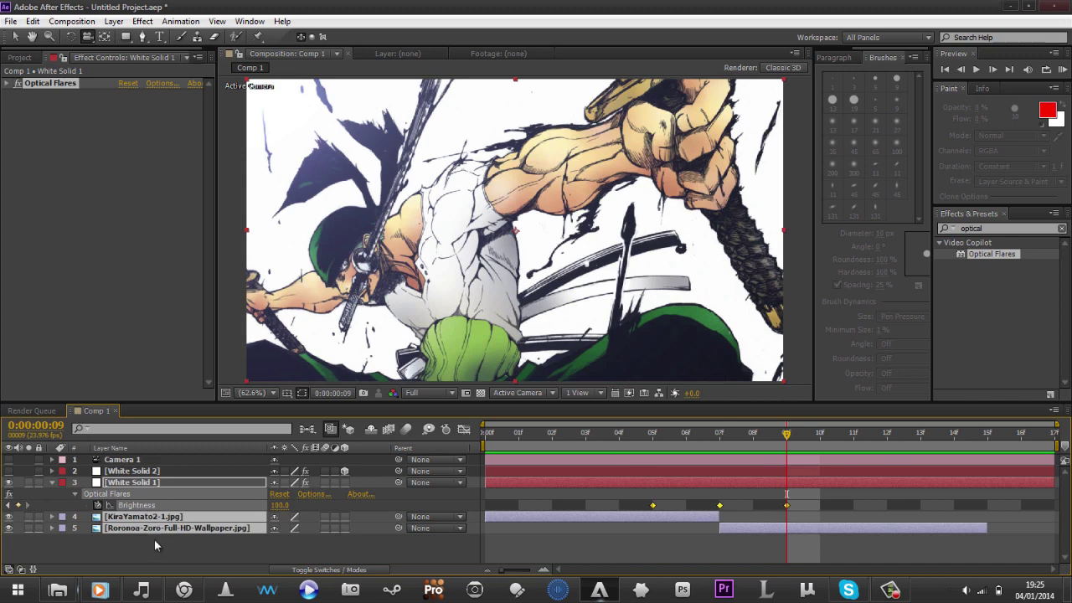
left_click(155, 541)
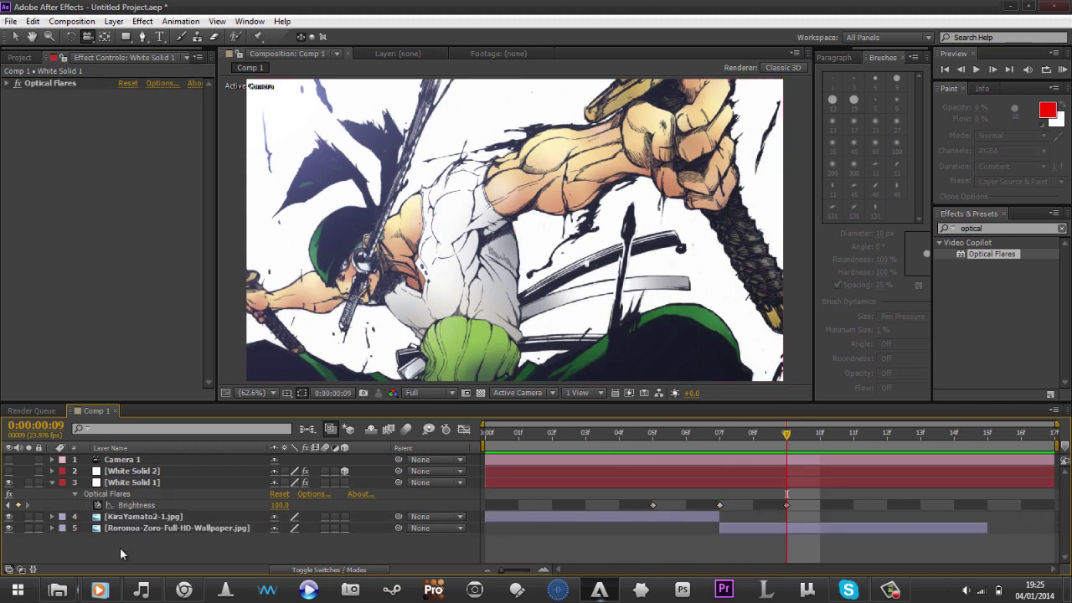
right_click(119, 547)
mouse_move(203, 410)
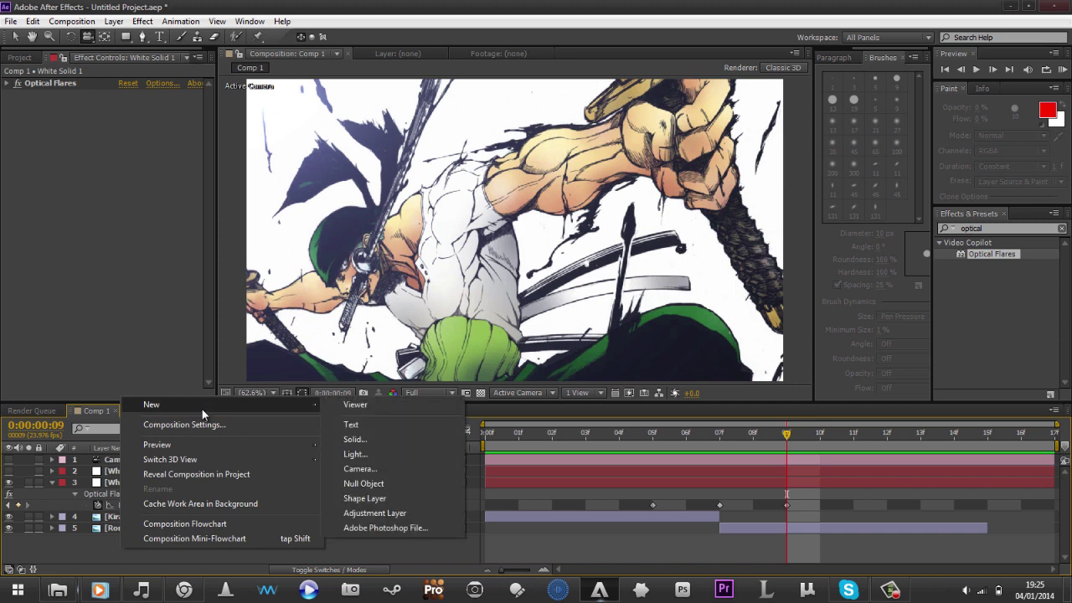
left_click(363, 439)
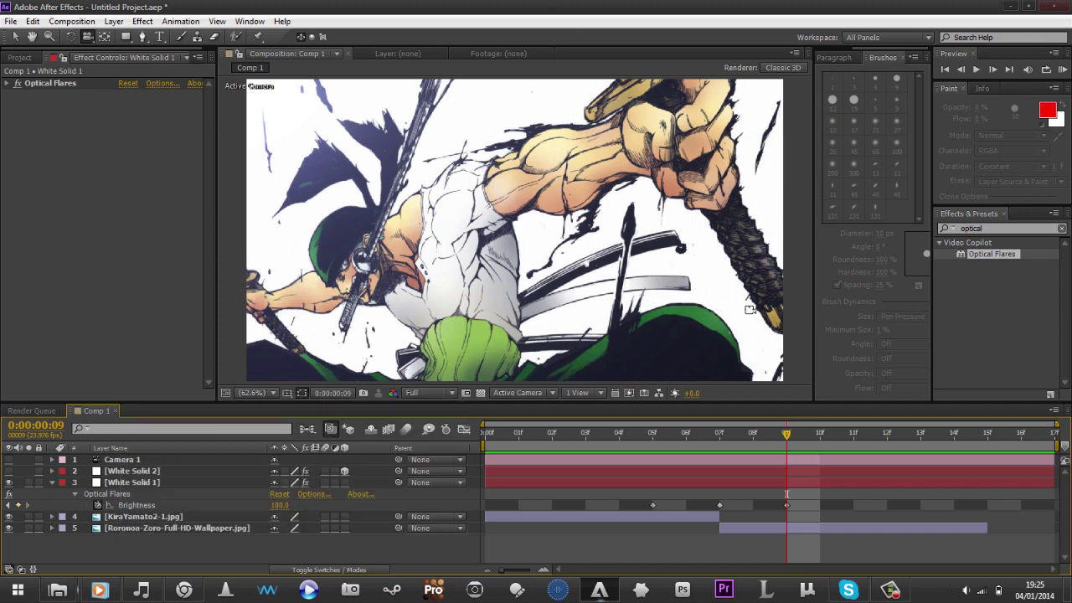
Expand White Solid 1's Optical Flares settings, and keep the current Windows color scheme without showing the message again.
left_click(77, 171)
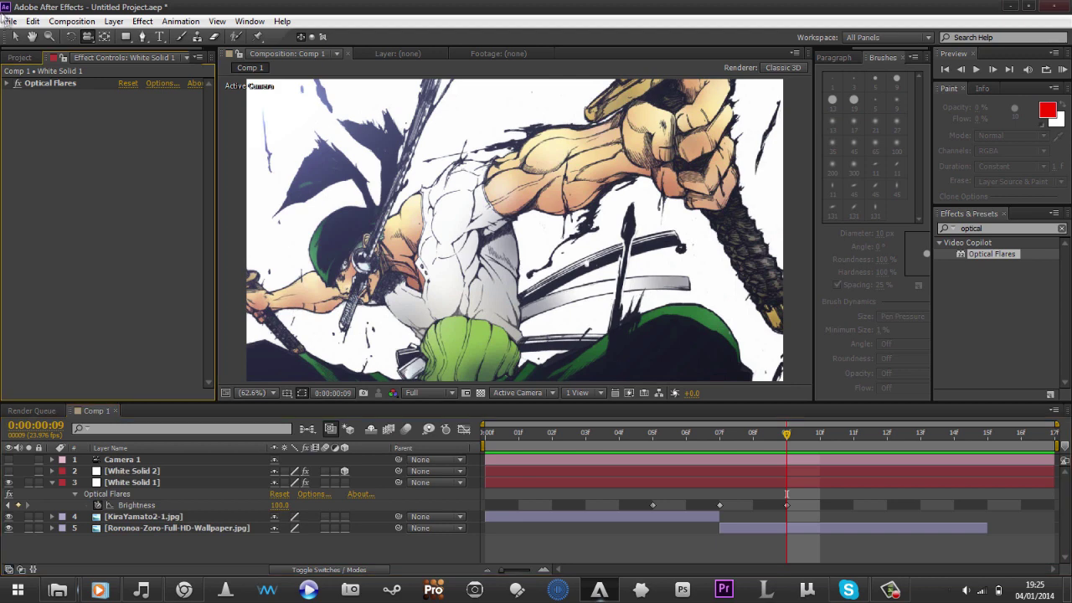
left_click(38, 86)
left_click(8, 84)
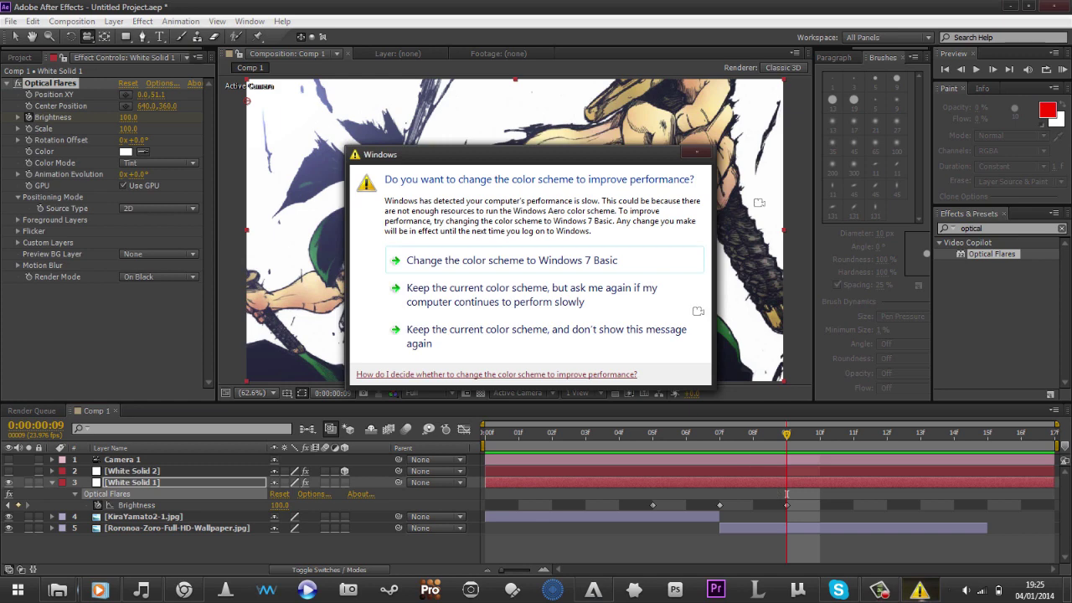
left_click(658, 340)
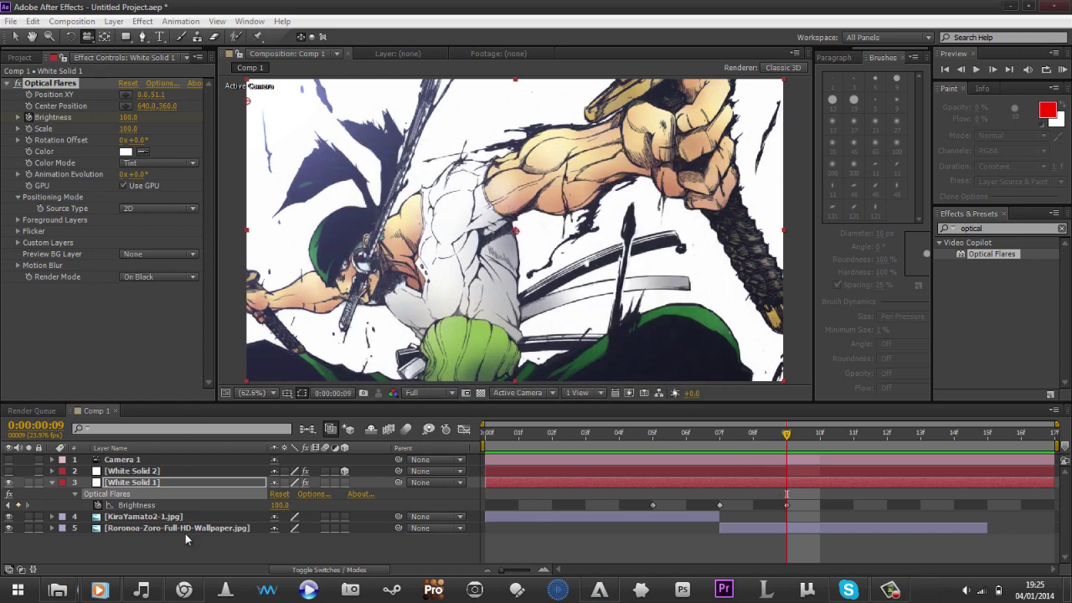
Deselect the layers and scrub back to frame 4 to review the flare transition between the wallpapers.
left_click_drag(185, 540, 186, 585)
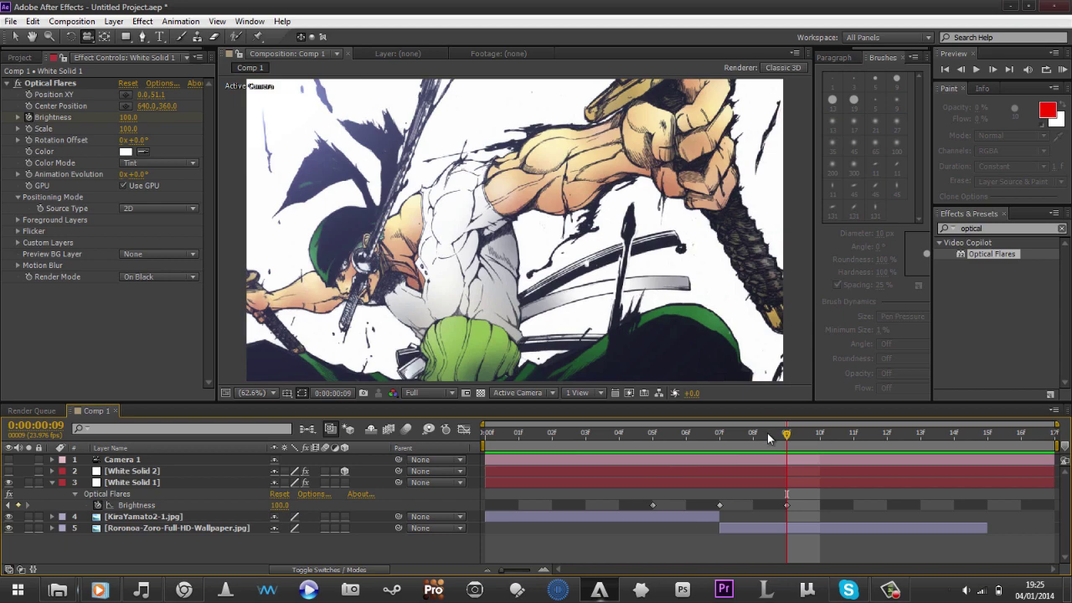
left_click_drag(769, 439, 791, 440)
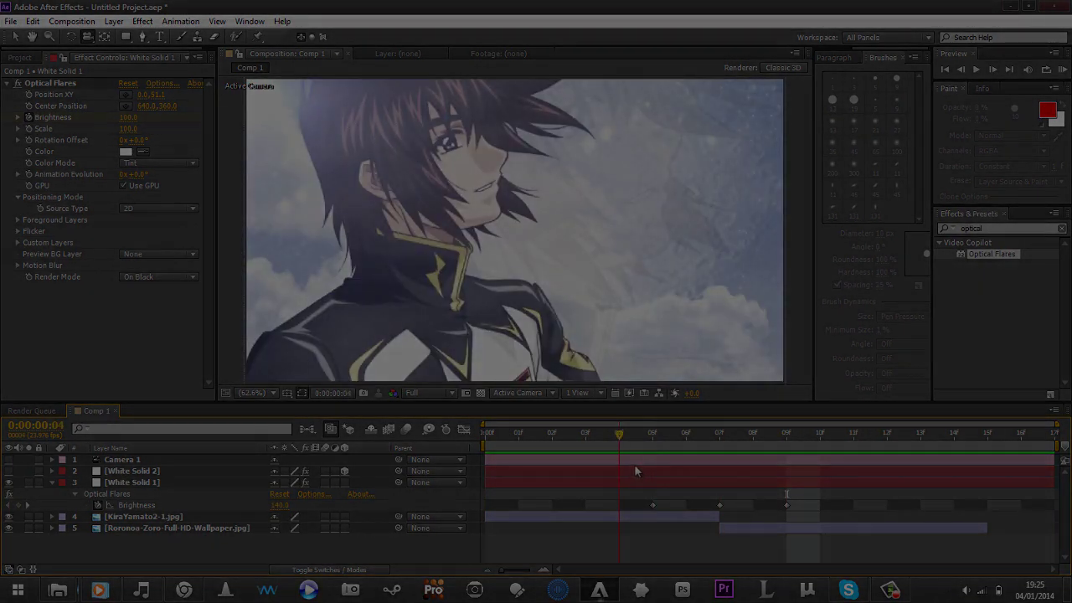
left_click(891, 590)
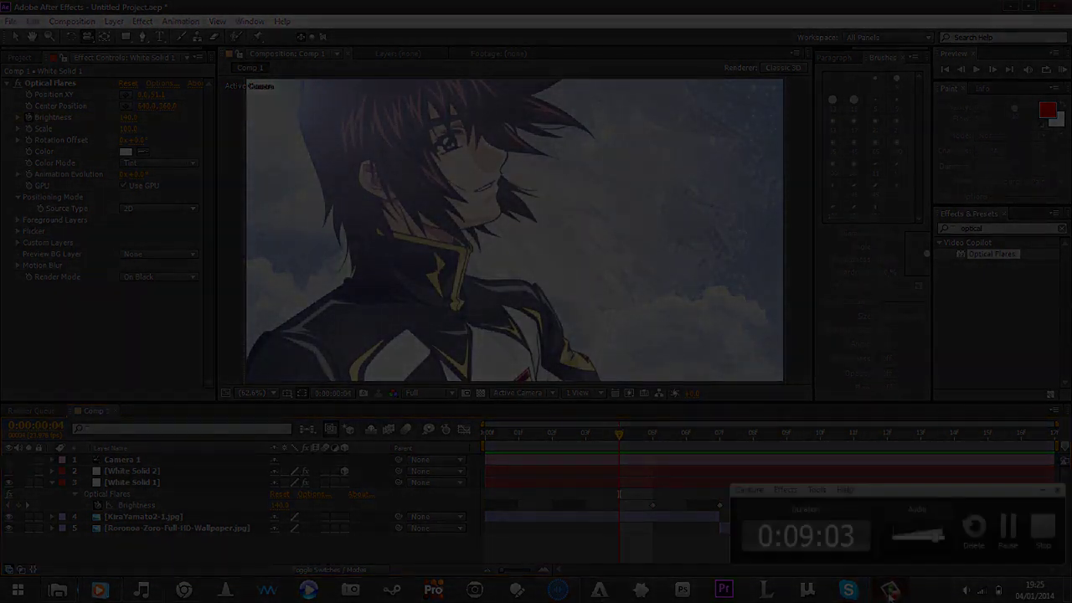